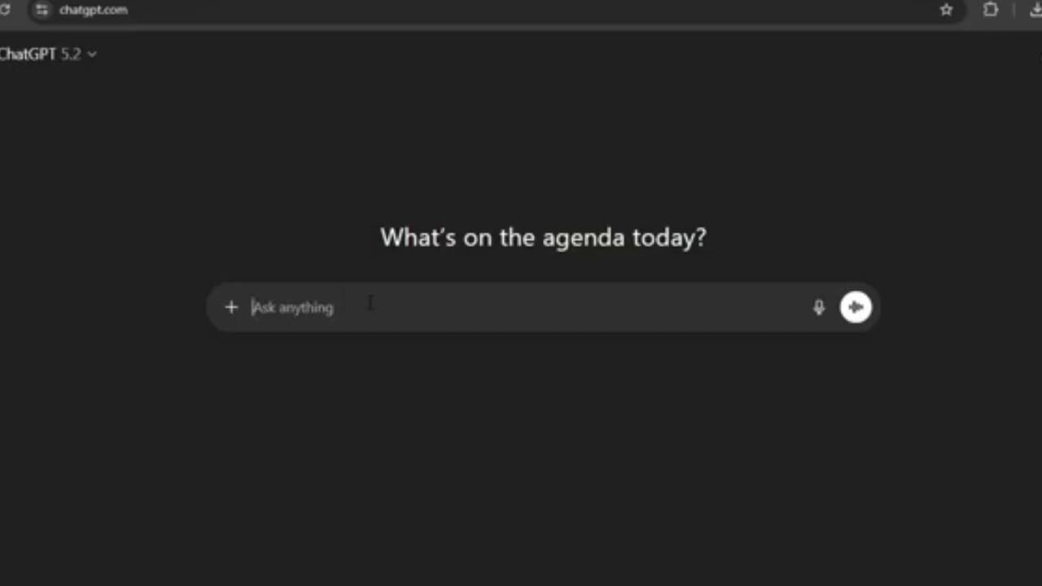
# Step: Submit the prepared prompt for a 12-scene 3D animated short film creative package, "Finding Doraemon", to ChatGPT
pyautogui.hotkey('ctrl', 'v')
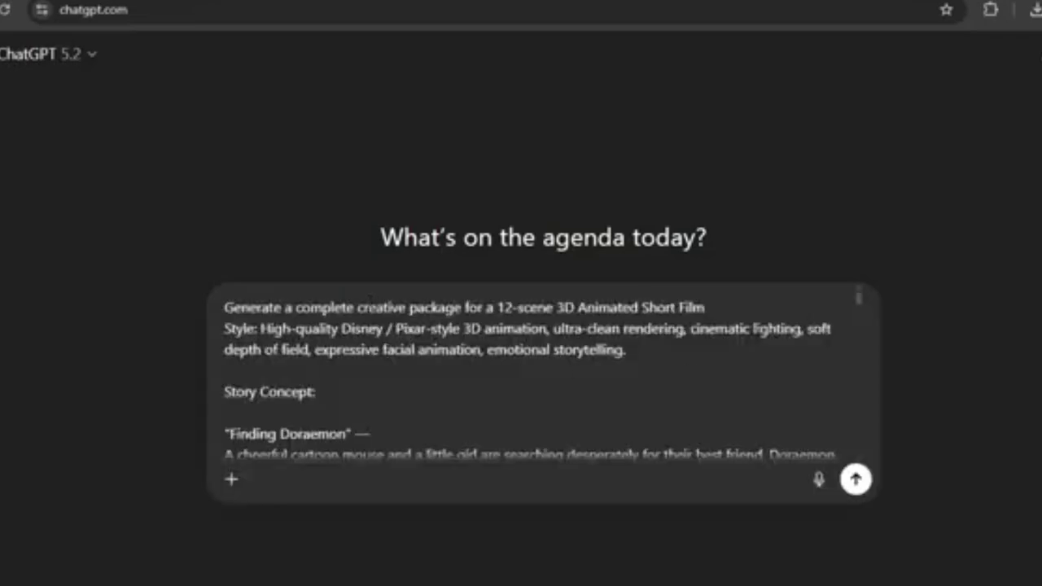
pyautogui.click(858, 302)
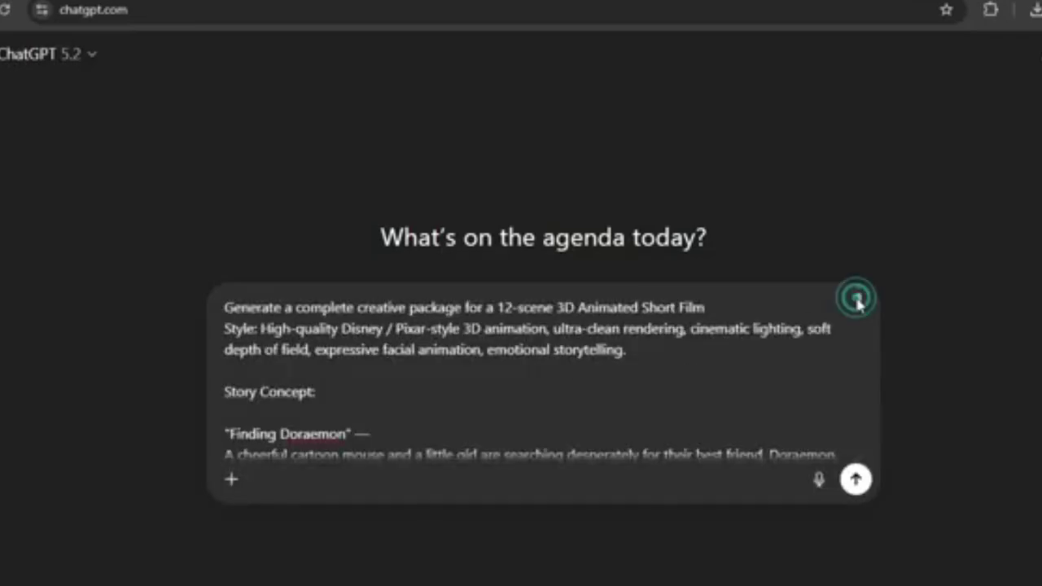
pyautogui.moveTo(858, 301); pyautogui.dragTo(855, 475)
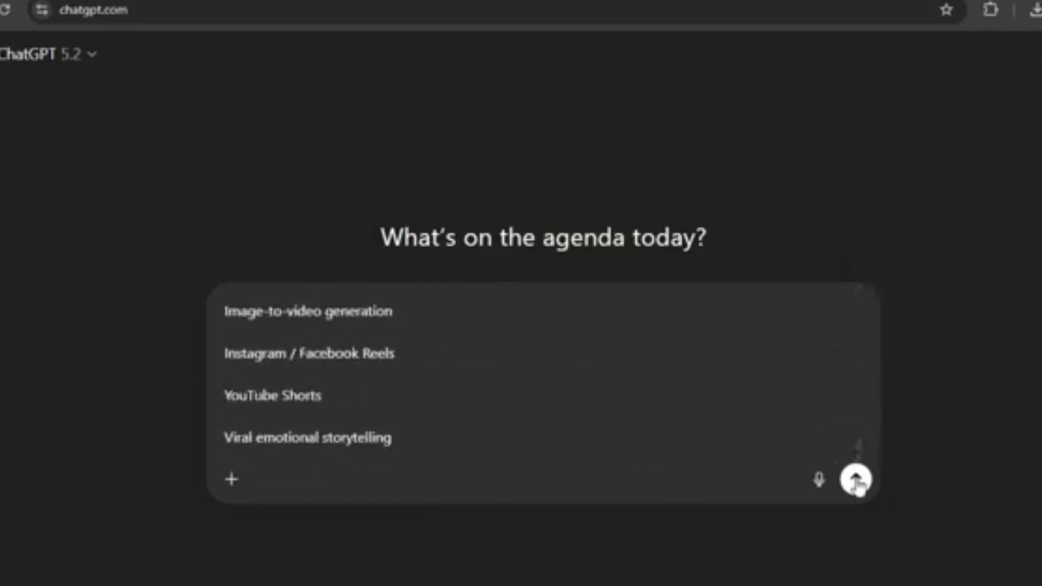
pyautogui.click(855, 481)
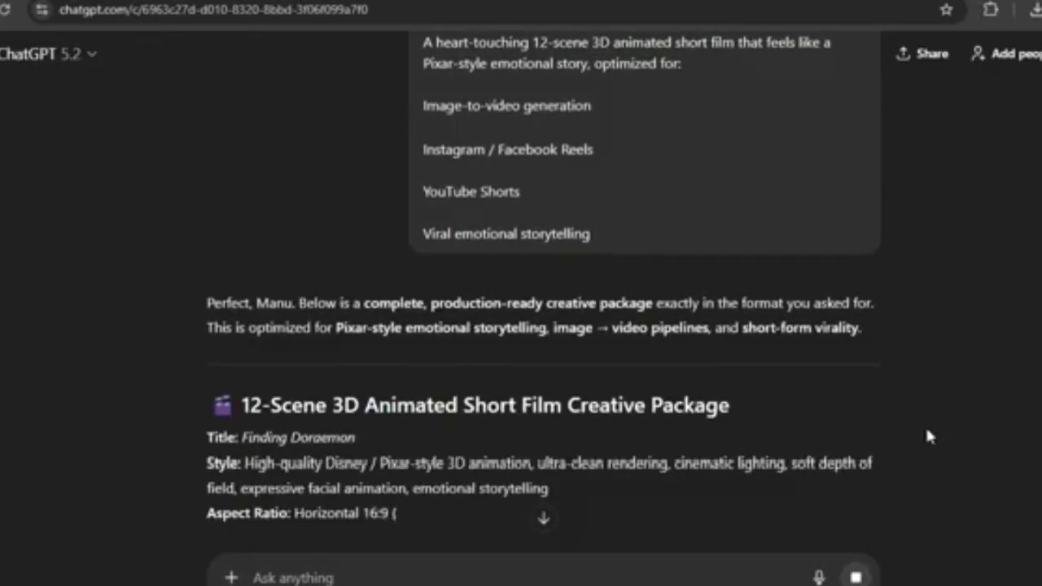
# Step: Review the creative package's title and the master character prompts for the cartoon mouse, the little girl and Doraemon
pyautogui.moveTo(243, 317); pyautogui.dragTo(723, 319)
pyautogui.click(722, 319)
pyautogui.scroll(-3, 642, 295)
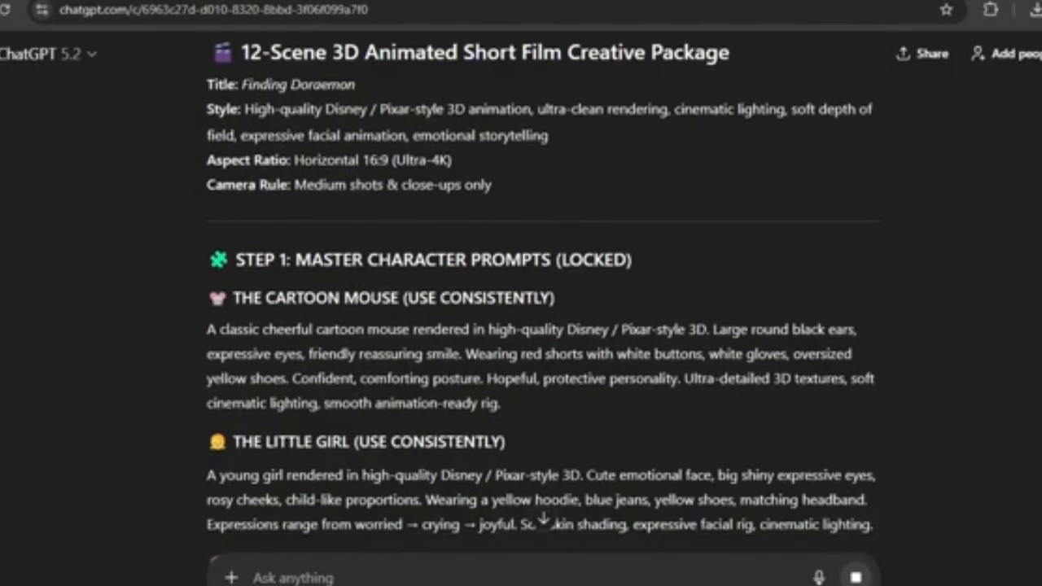
pyautogui.moveTo(295, 259); pyautogui.dragTo(541, 259)
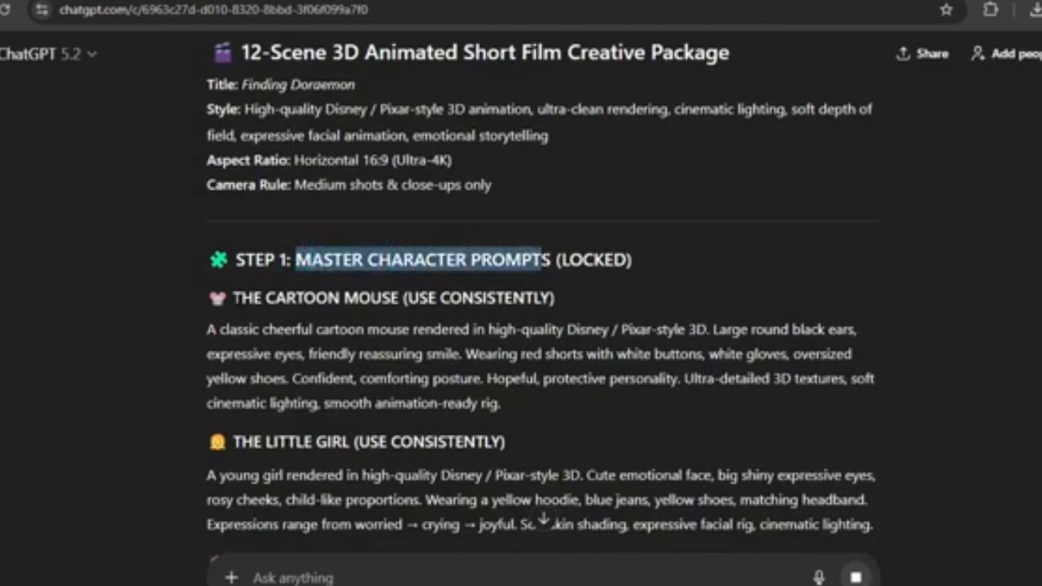
pyautogui.moveTo(234, 298); pyautogui.dragTo(398, 298)
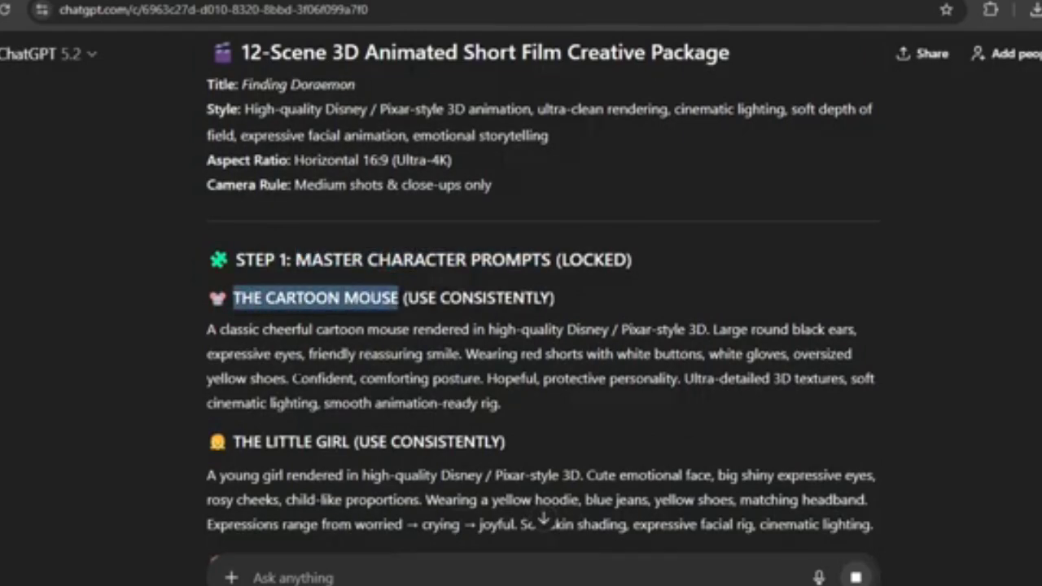
pyautogui.scroll(-3, 543, 326)
pyautogui.moveTo(233, 266); pyautogui.dragTo(505, 266)
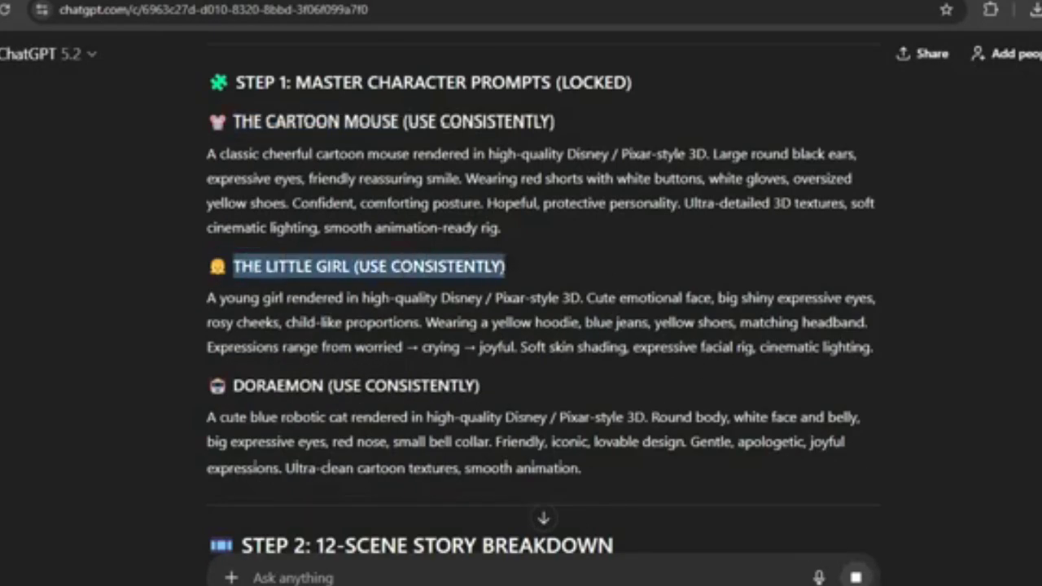
pyautogui.moveTo(233, 385); pyautogui.dragTo(477, 385)
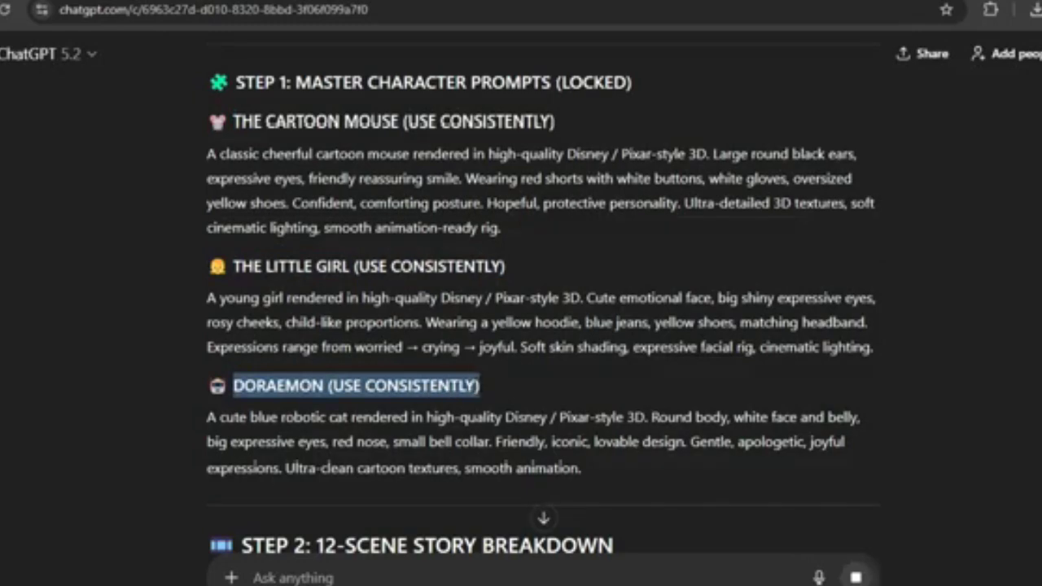
pyautogui.click(456, 363)
pyautogui.scroll(-6, 456, 379)
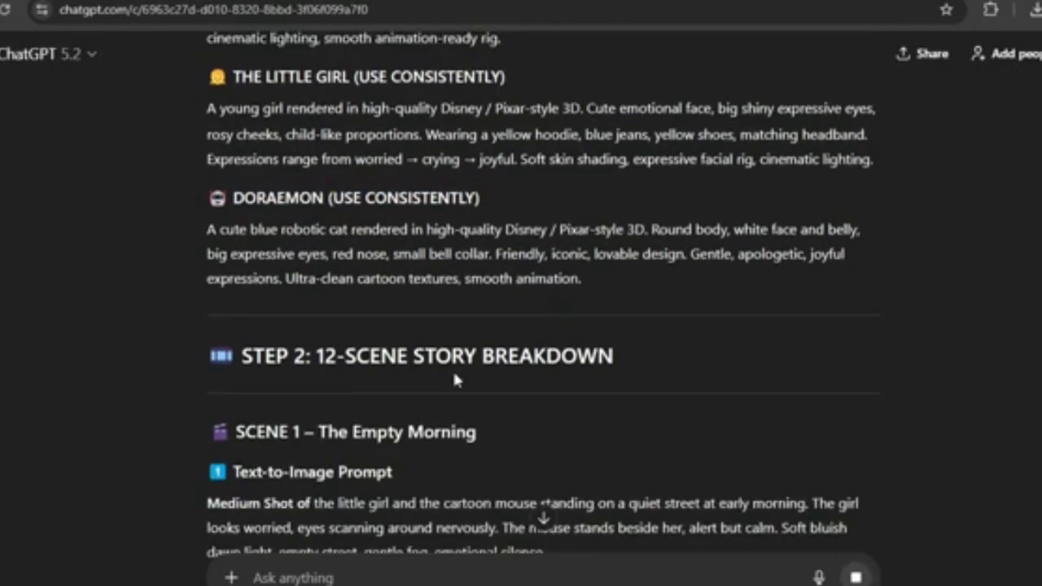
# Step: Examine the 12-scene story breakdown, checking Scene 1's text-to-image and image-to-video prompts
pyautogui.moveTo(241, 192); pyautogui.dragTo(629, 192)
pyautogui.click(308, 262)
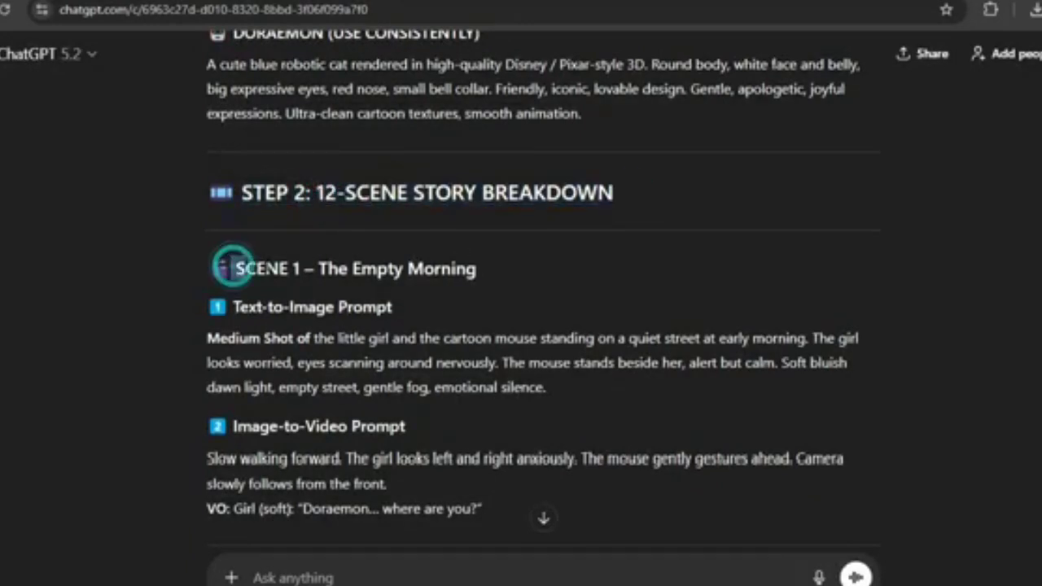
pyautogui.moveTo(231, 269); pyautogui.dragTo(487, 274)
pyautogui.click(485, 273)
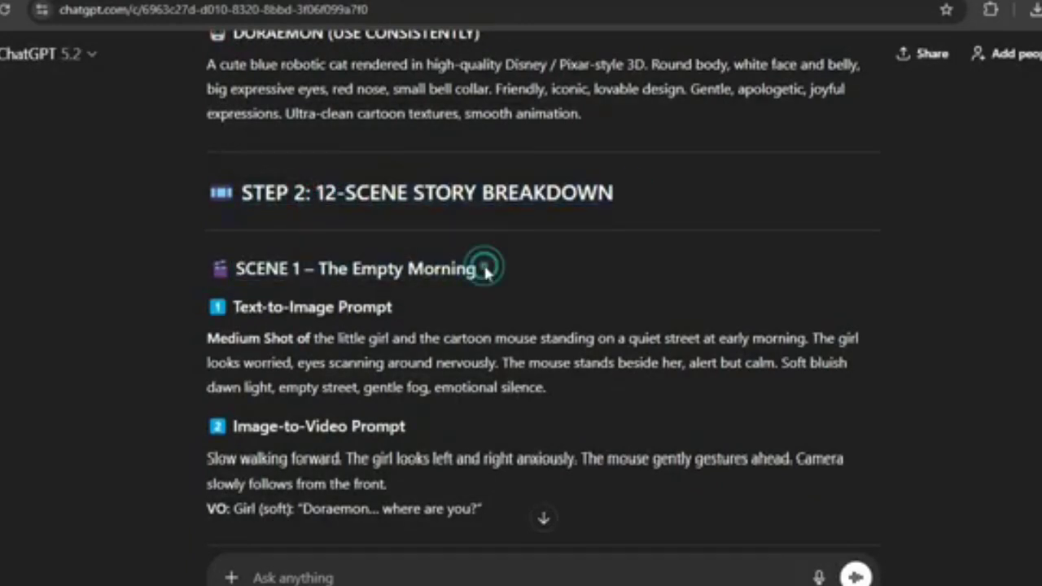
pyautogui.moveTo(234, 307); pyautogui.dragTo(393, 307)
pyautogui.click(392, 307)
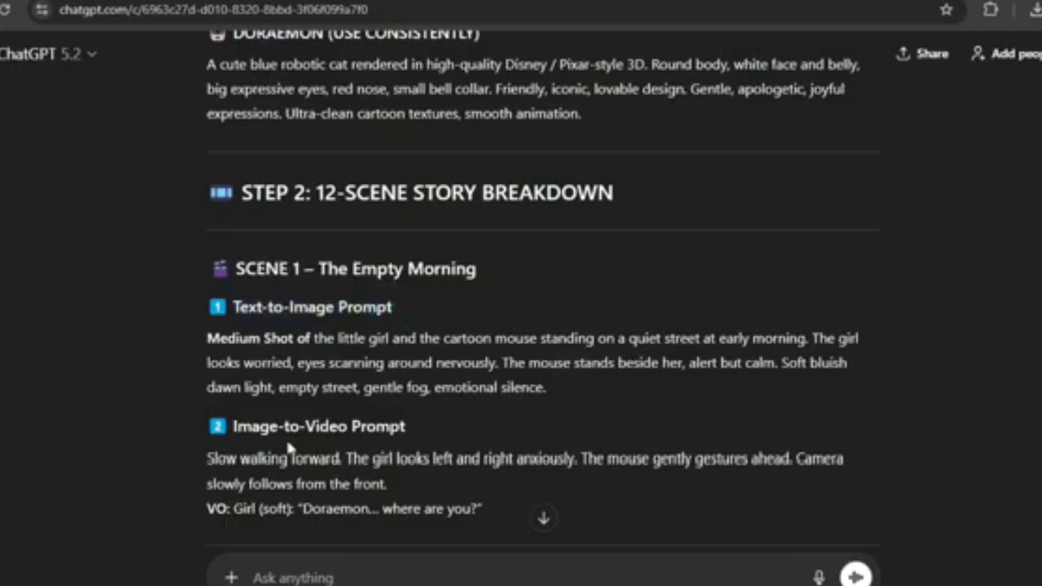
pyautogui.moveTo(233, 426); pyautogui.dragTo(410, 425)
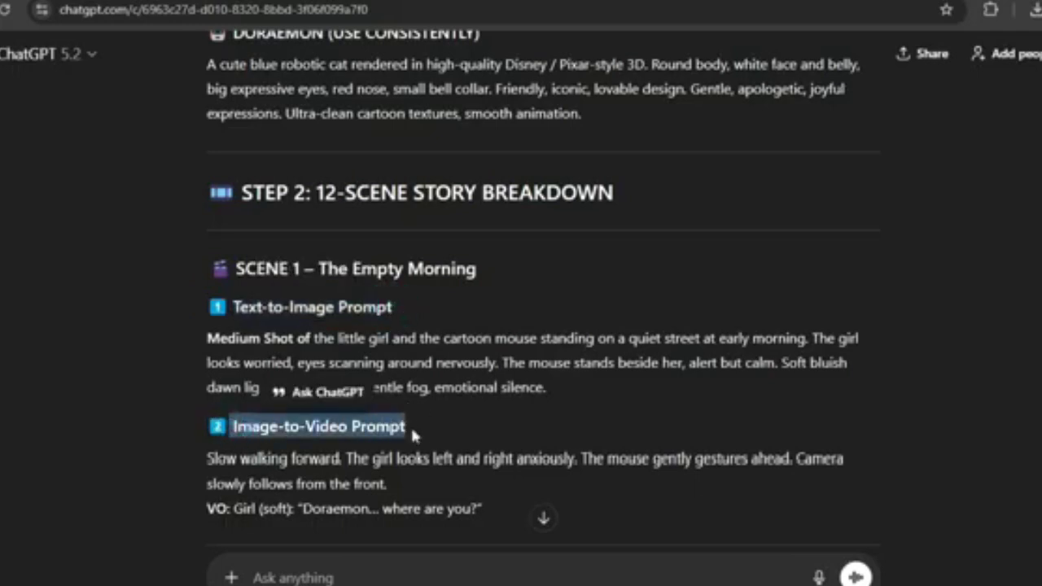
pyautogui.click(412, 430)
pyautogui.scroll(-3, 415, 429)
pyautogui.scroll(-1, 416, 430)
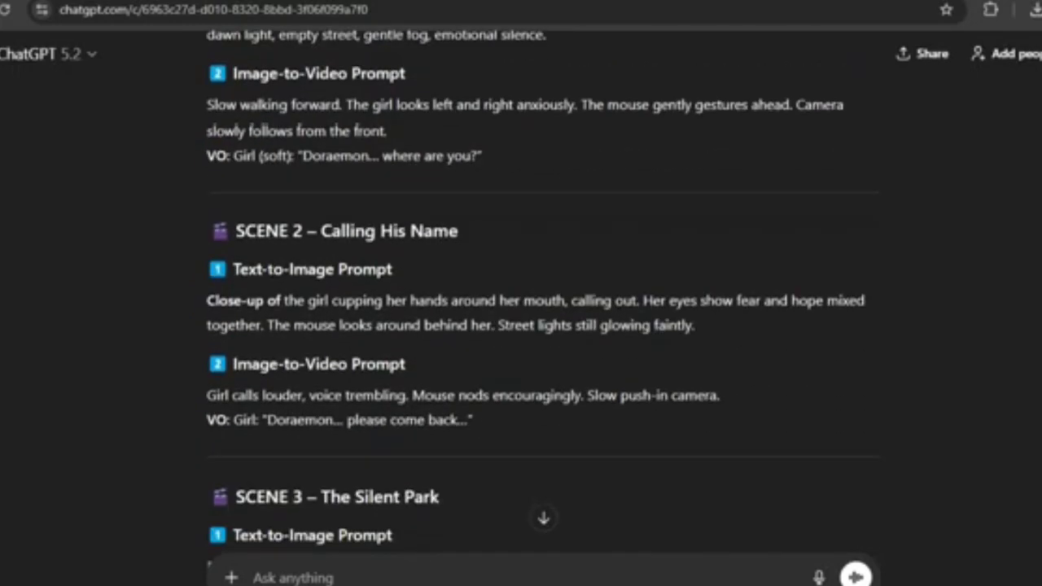
# Step: Skim the prompts of the remaining scenes from Scene 2 onward, and return toward the earlier ones
pyautogui.moveTo(227, 231); pyautogui.dragTo(458, 230)
pyautogui.scroll(-2, 402, 189)
pyautogui.moveTo(234, 319); pyautogui.dragTo(442, 318)
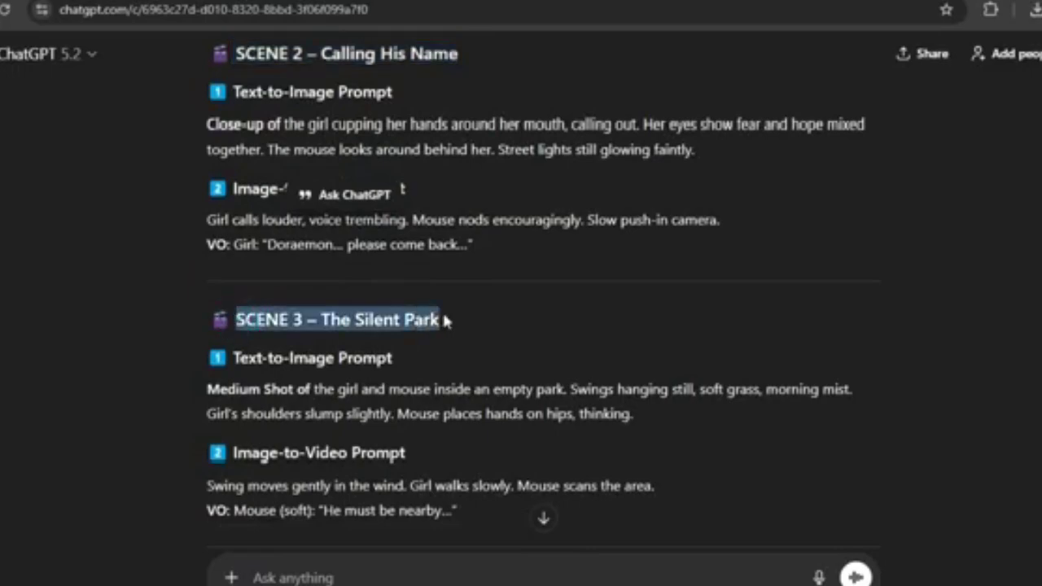
pyautogui.click(442, 318)
pyautogui.scroll(-11, 538, 310)
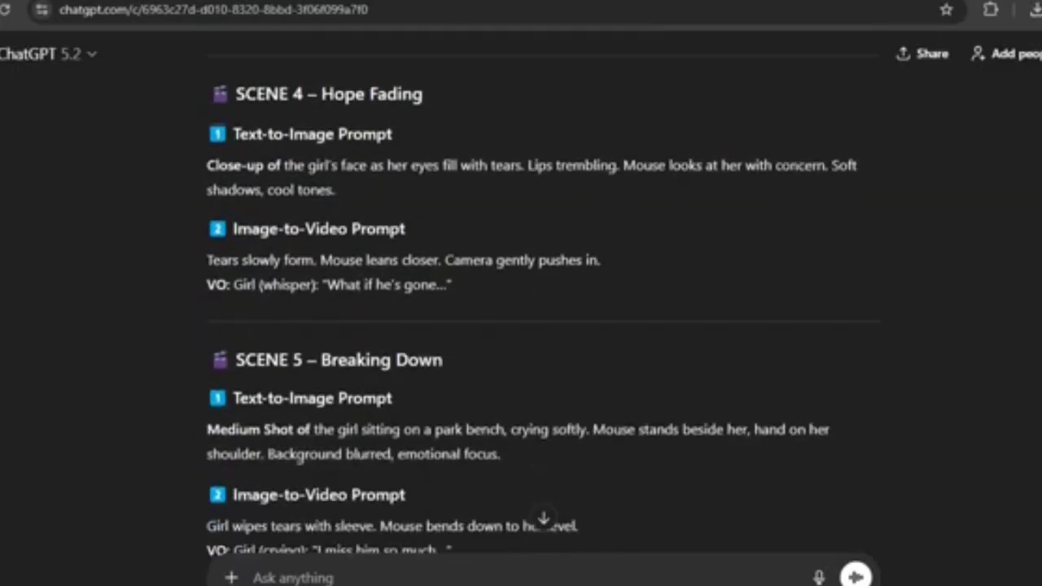
pyautogui.scroll(-20, 538, 309)
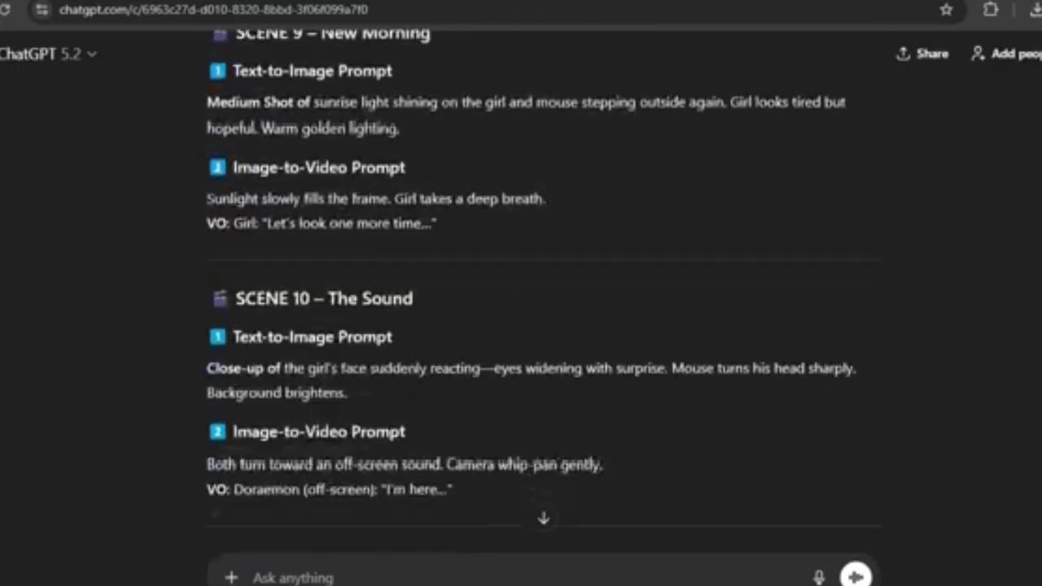
pyautogui.scroll(20, 537, 309)
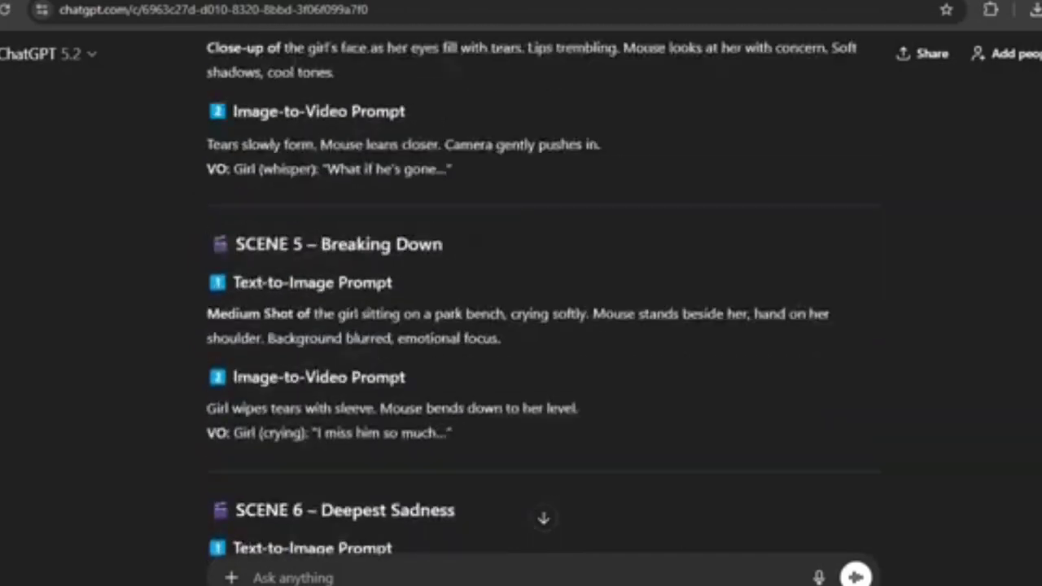
pyautogui.scroll(8, 537, 310)
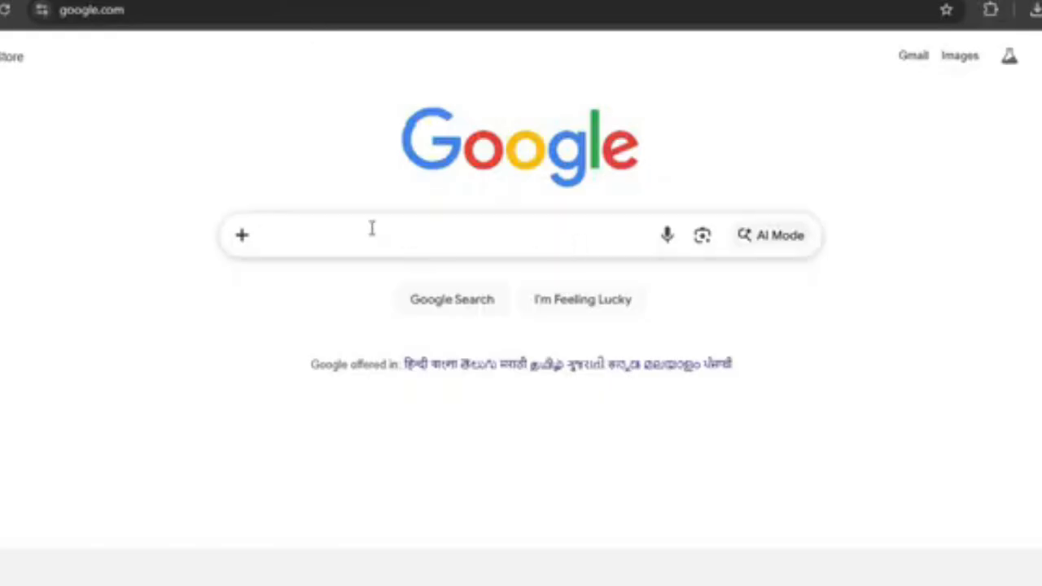
# Step: Search Google for "google ai studio" and open the Google AI Studio result
pyautogui.click(370, 228)
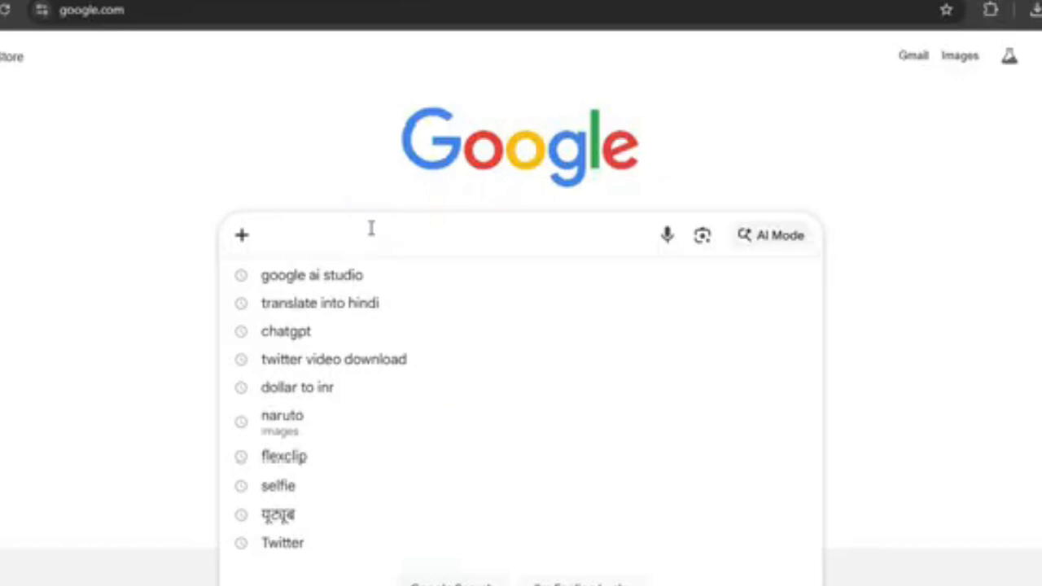
pyautogui.write('google')
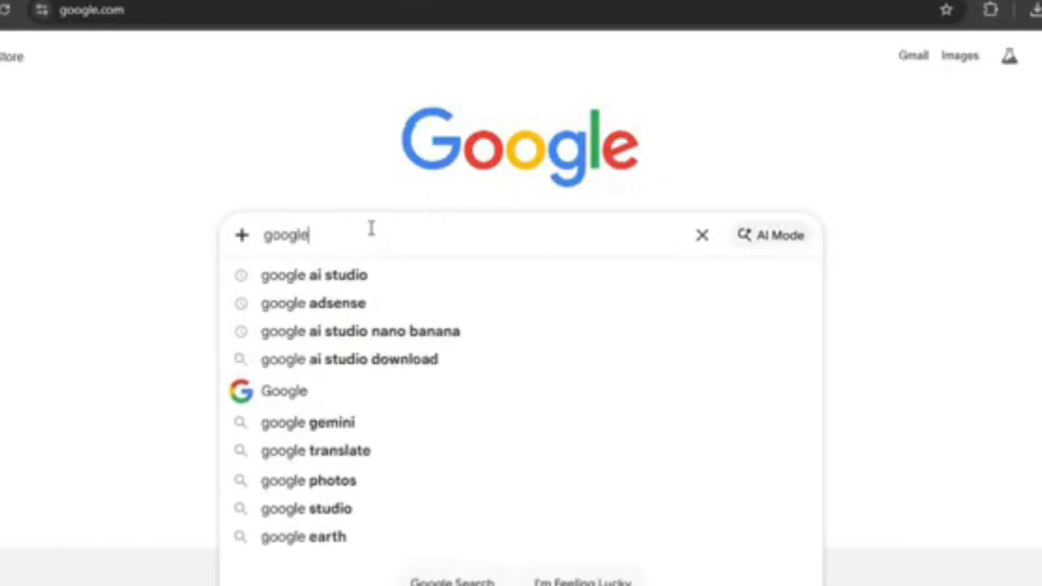
pyautogui.write(' ai studio')
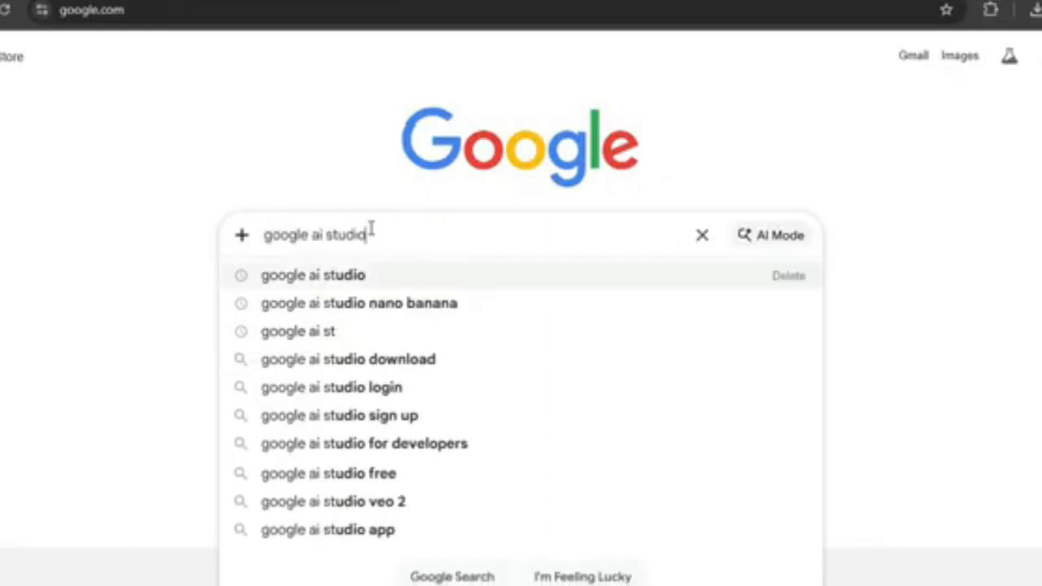
pyautogui.press('Escape')
pyautogui.press('Return')
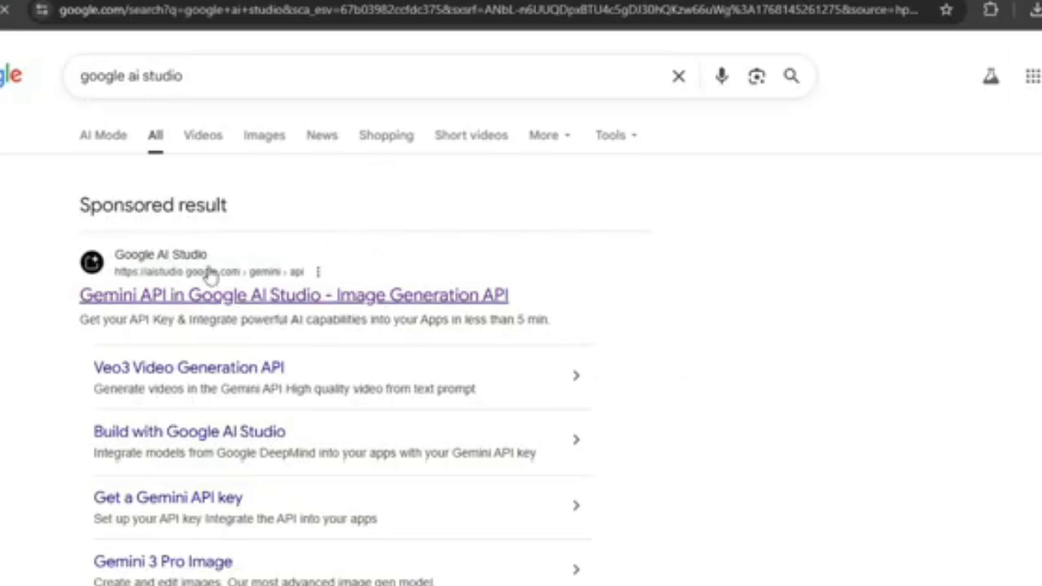
pyautogui.click(186, 296)
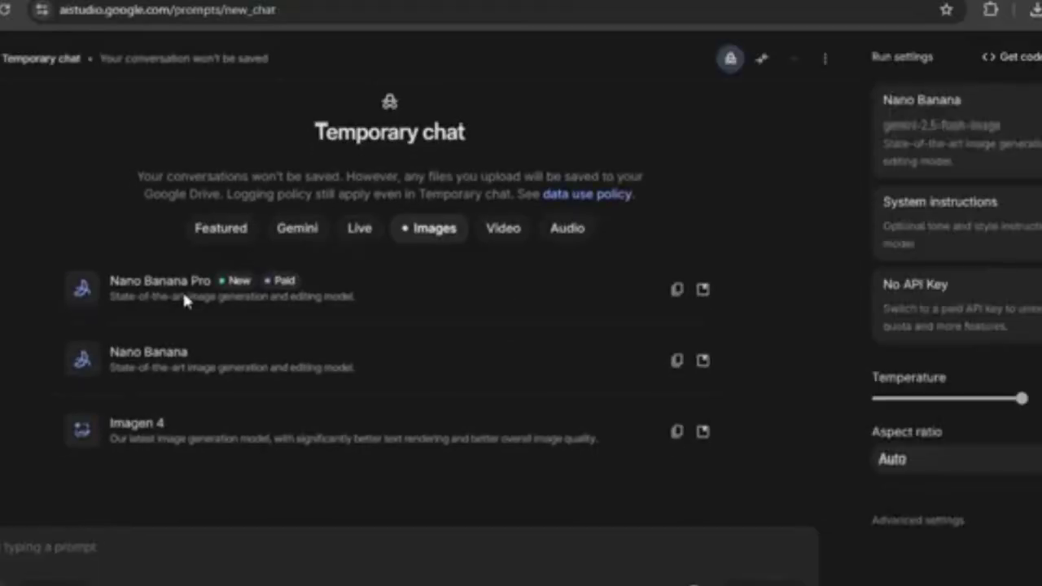
# Step: Choose the Nano Banana image model for the chat and set the aspect ratio to 16:9
pyautogui.click(200, 366)
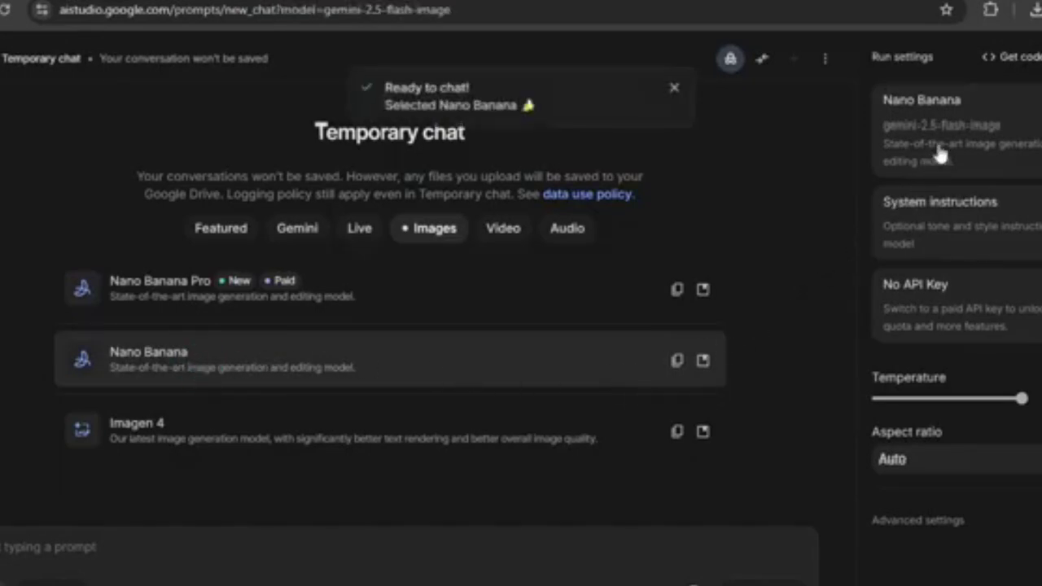
pyautogui.click(965, 122)
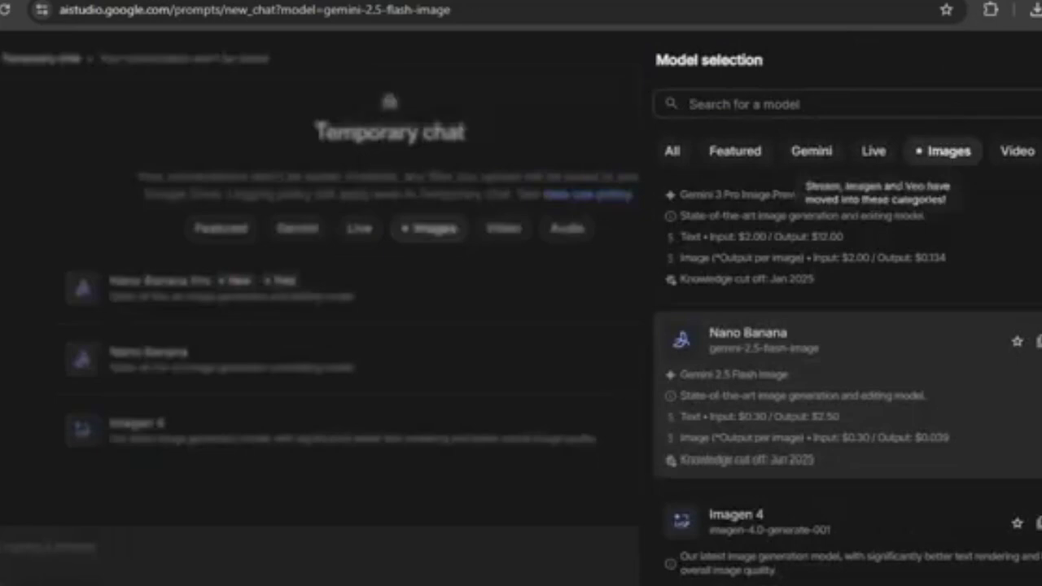
pyautogui.click(960, 150)
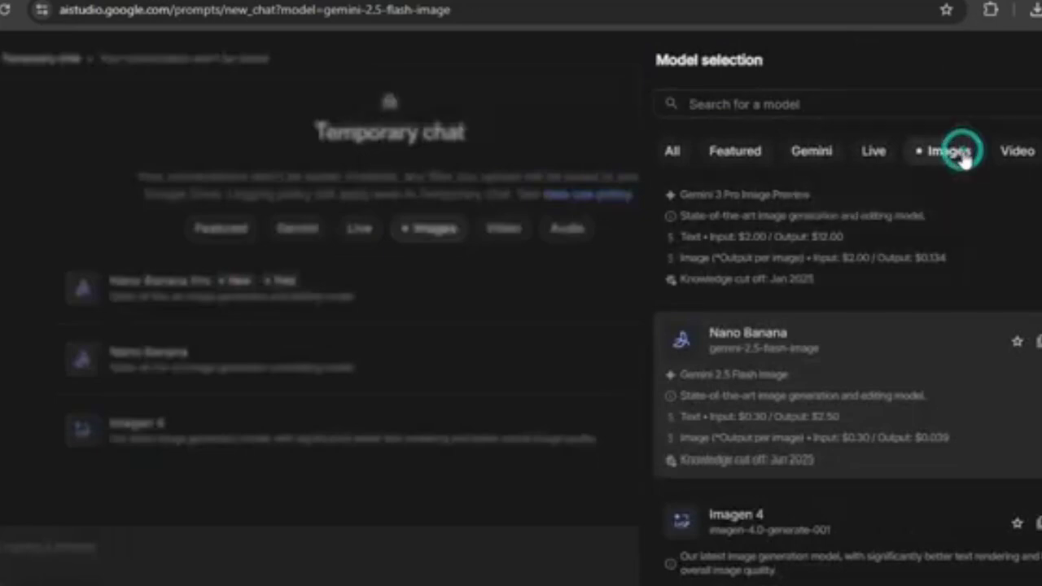
pyautogui.click(822, 371)
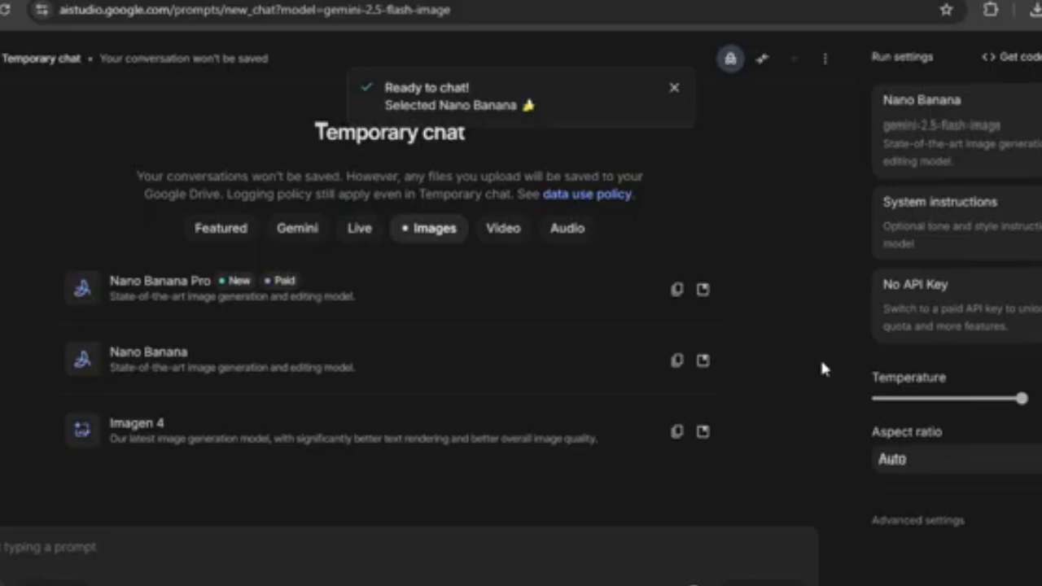
pyautogui.click(893, 458)
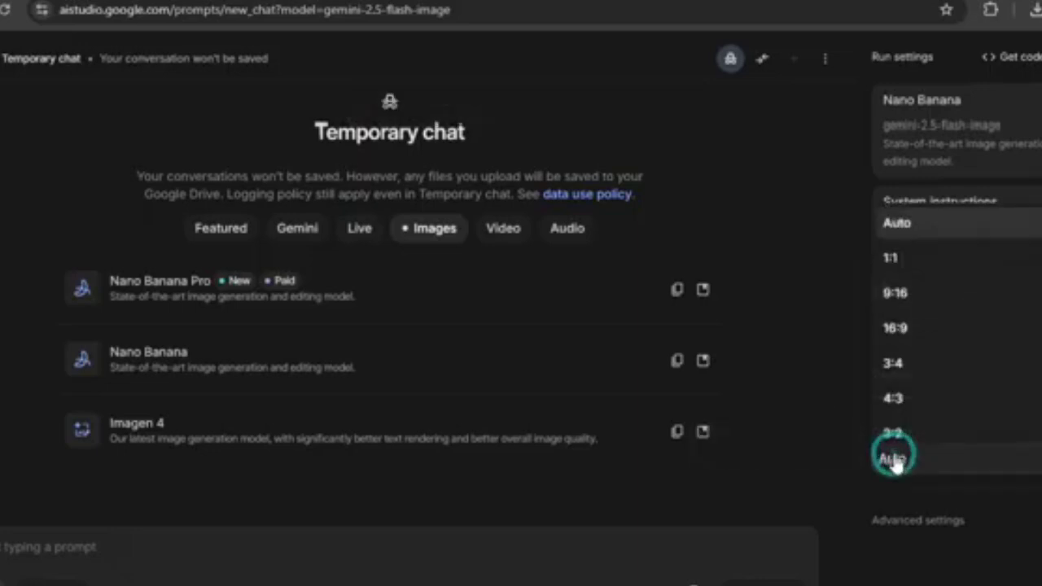
pyautogui.click(920, 334)
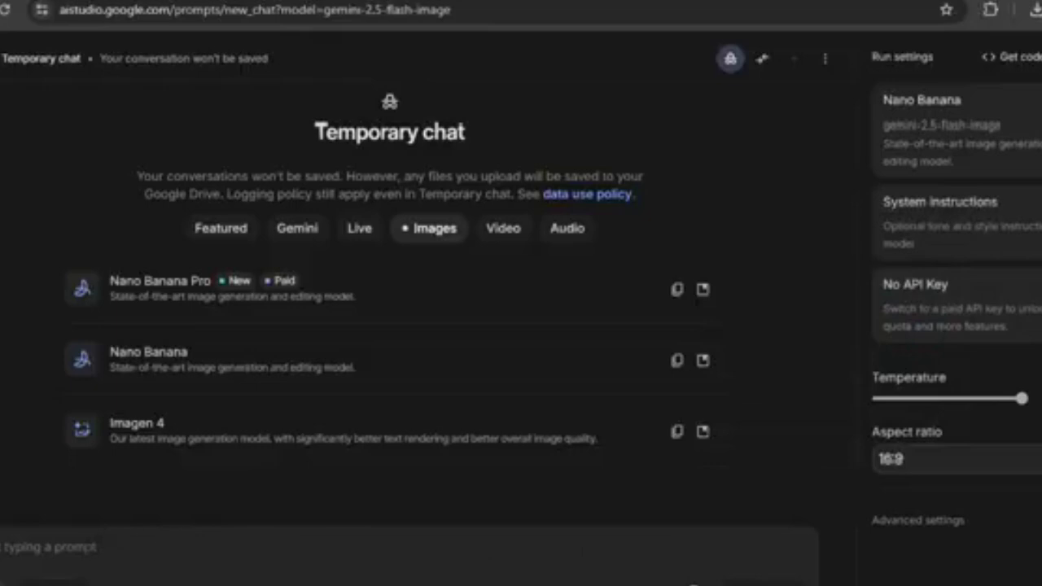
# Step: Generate the cartoon mouse image from its full master character prompt and open the result in the enlarged preview
pyautogui.click(86, 544)
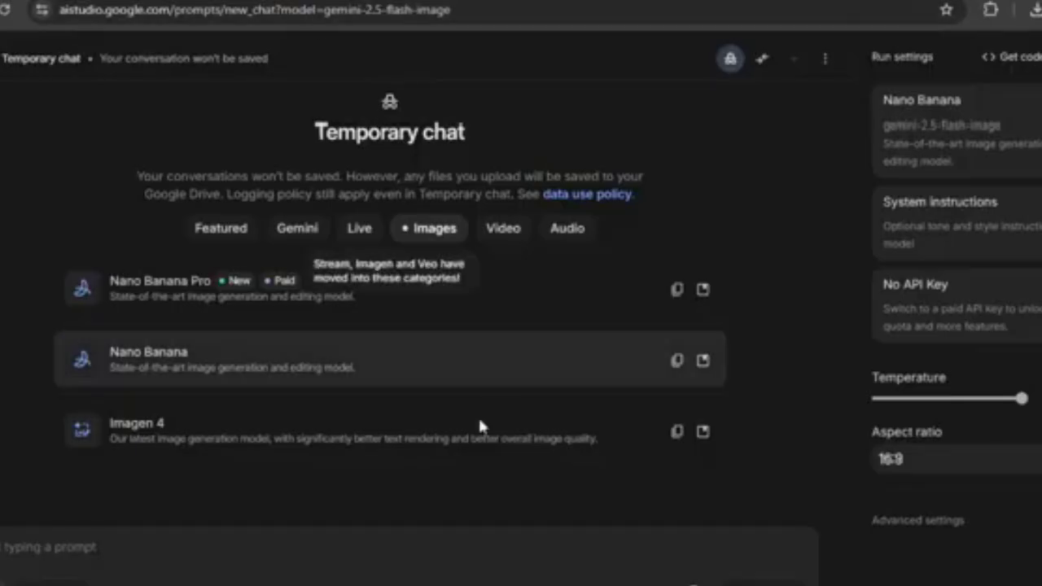
pyautogui.click(131, 544)
pyautogui.write('A classic cheerful cartoon mouse rendered in high-quality Disney / Pixar-style 3D. Large round black ears, expressive eyes, friendly reassuring smile. Wearing red shorts with white buttons, white gloves, oversized yellow shoes. Confident, comforting posture. Hopeful, protective personality. Ultra-detailed 3D textures, soft cinematic lighting, smooth animation-ready rig.')
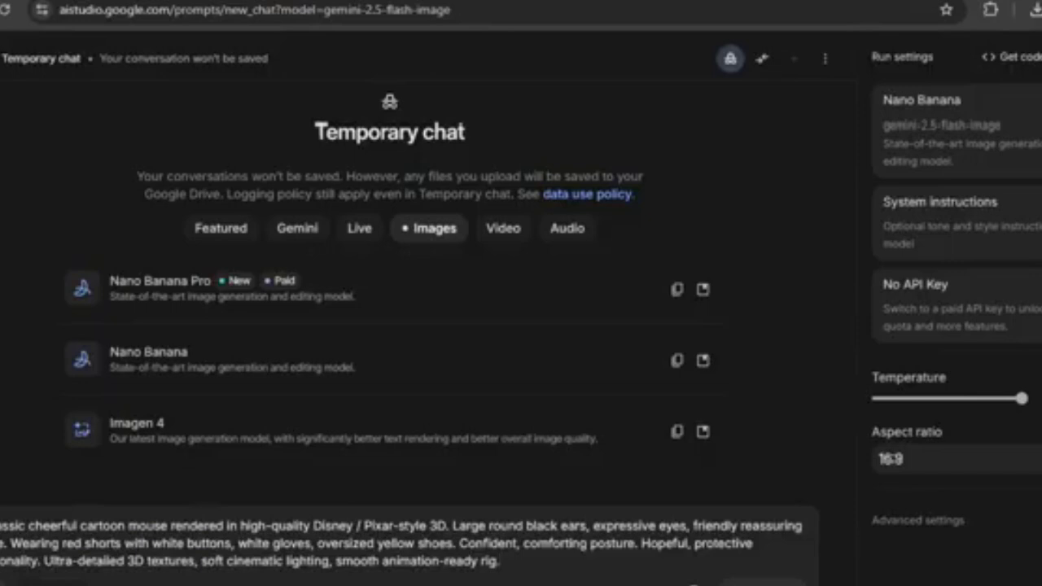
pyautogui.click(773, 580)
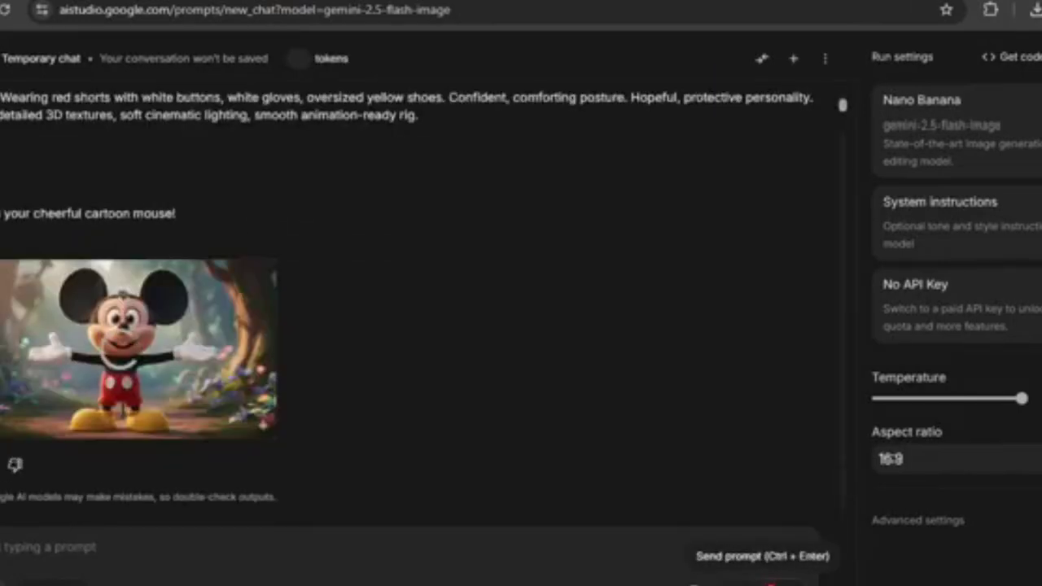
pyautogui.click(146, 346)
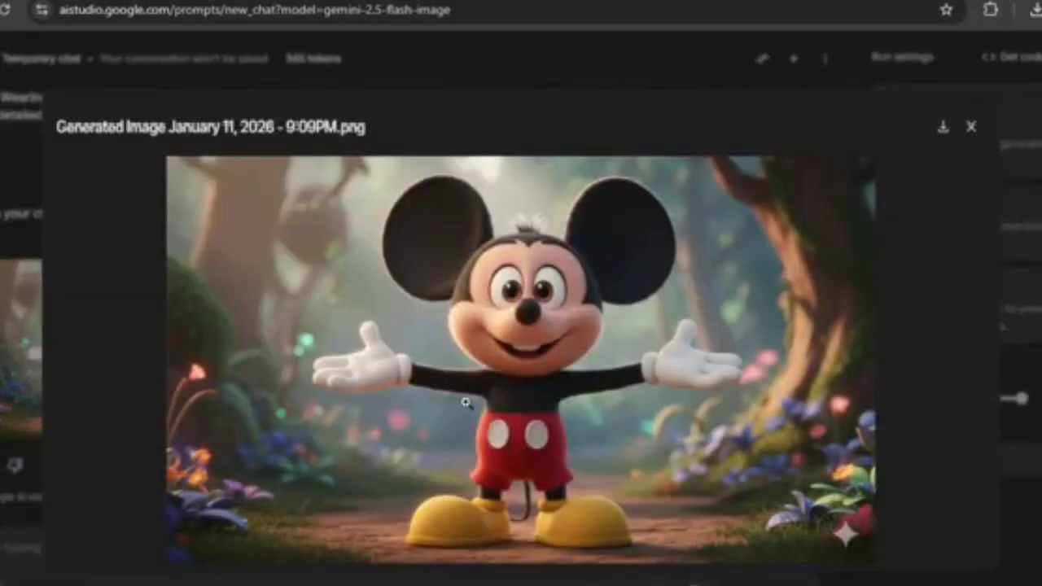
# Step: Generate the little girl image in AI Studio from her full master character prompt in ChatGPT, and view the result enlarged
pyautogui.click(971, 126)
pyautogui.click(79, 3)
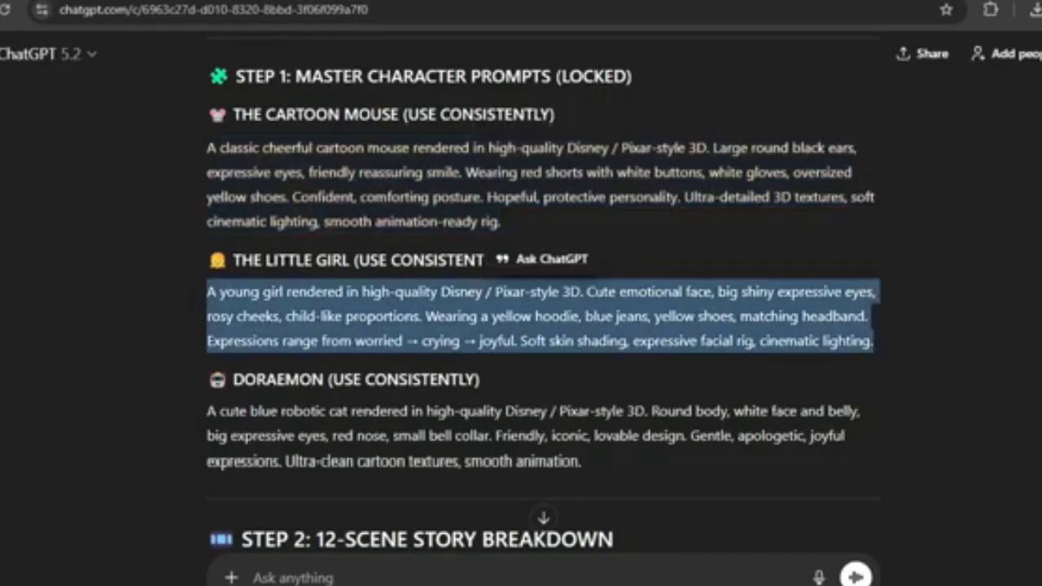
pyautogui.hotkey('ctrl', 'Tab')
pyautogui.write('A young girl rendered in high-quality Disney / Pixar-style 3D. Cute emotional face, big shiny expressive eyes, rosy cheeks, child-like proportions. Wearing a yellow hoodie, blue jeans, yellow shoes, matching headband. Expressions range from worried → crying → joyful. Soft skin shading, expressive facial rig, cinematic lighting.')
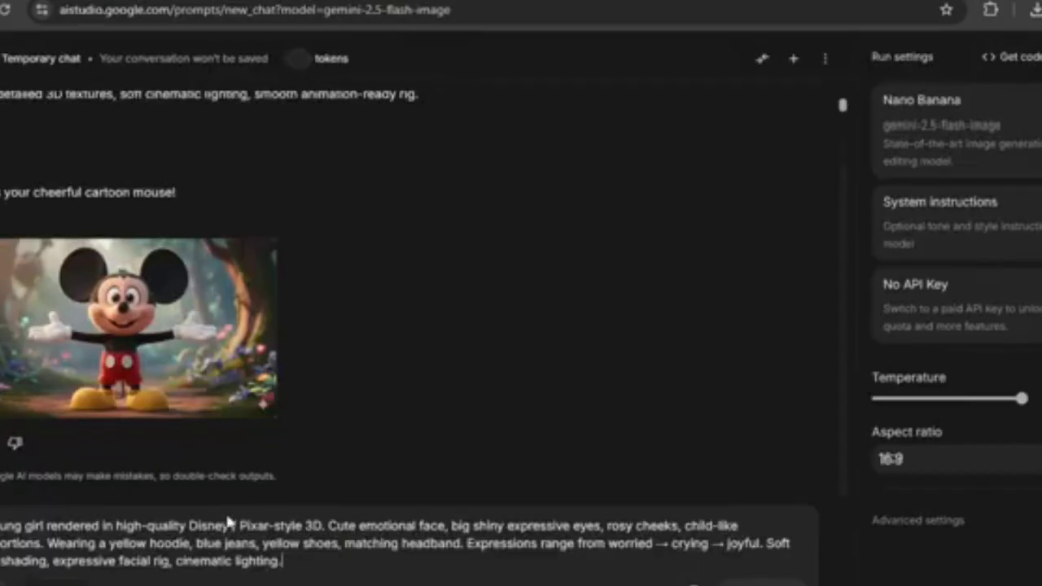
pyautogui.click(761, 580)
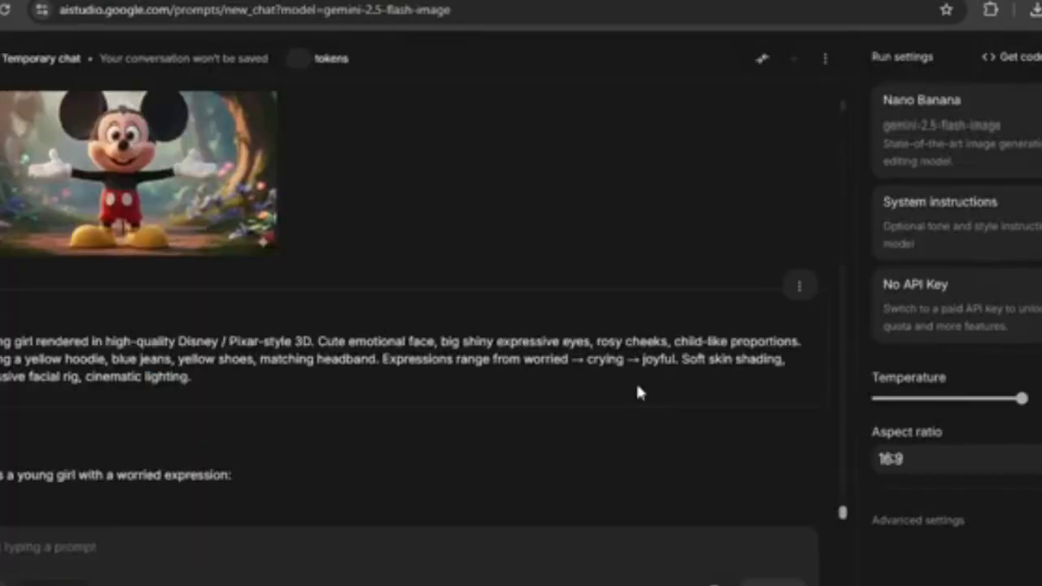
pyautogui.moveTo(172, 339)
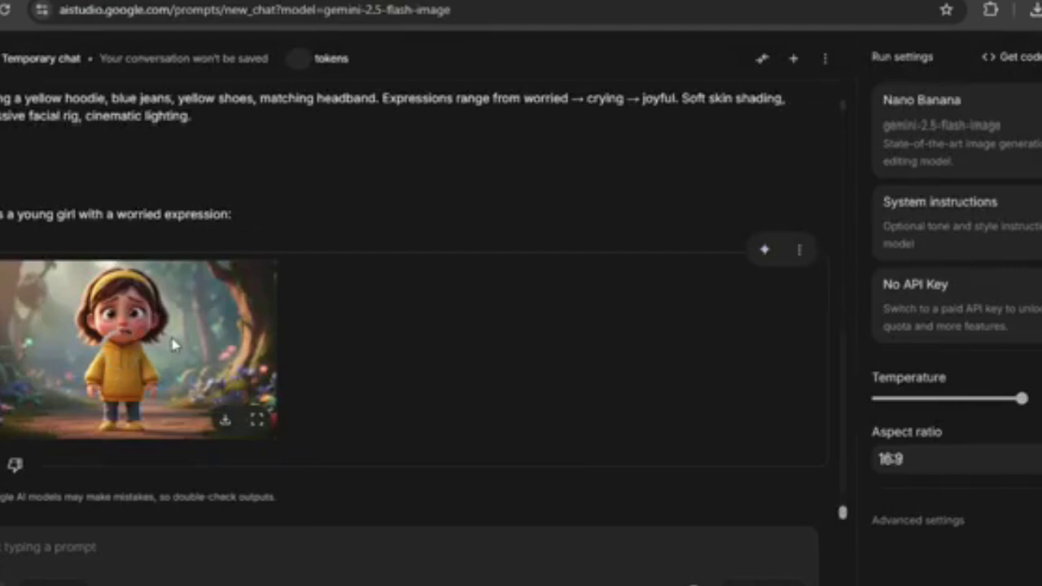
pyautogui.click(157, 347)
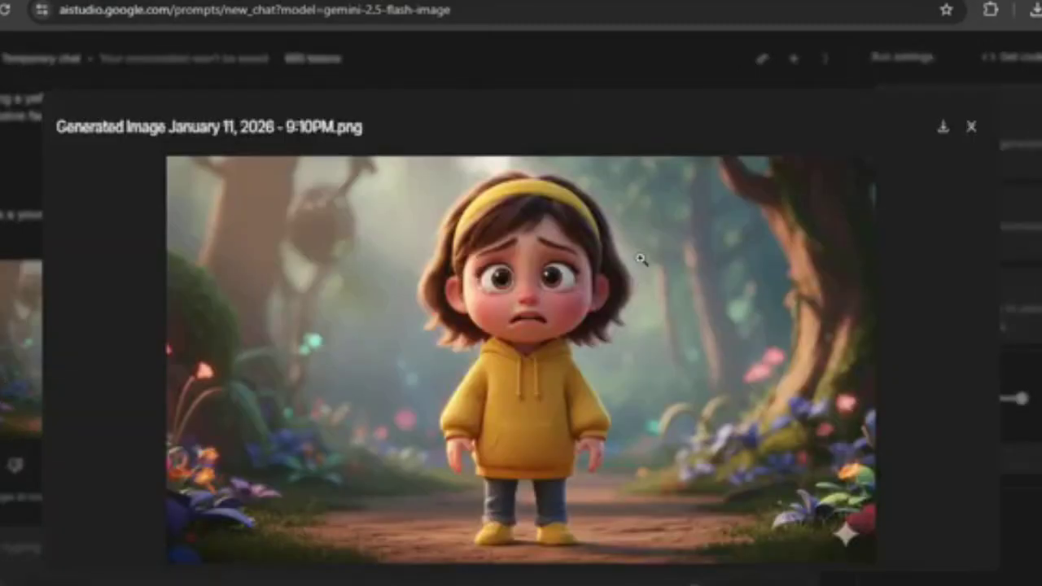
pyautogui.click(970, 127)
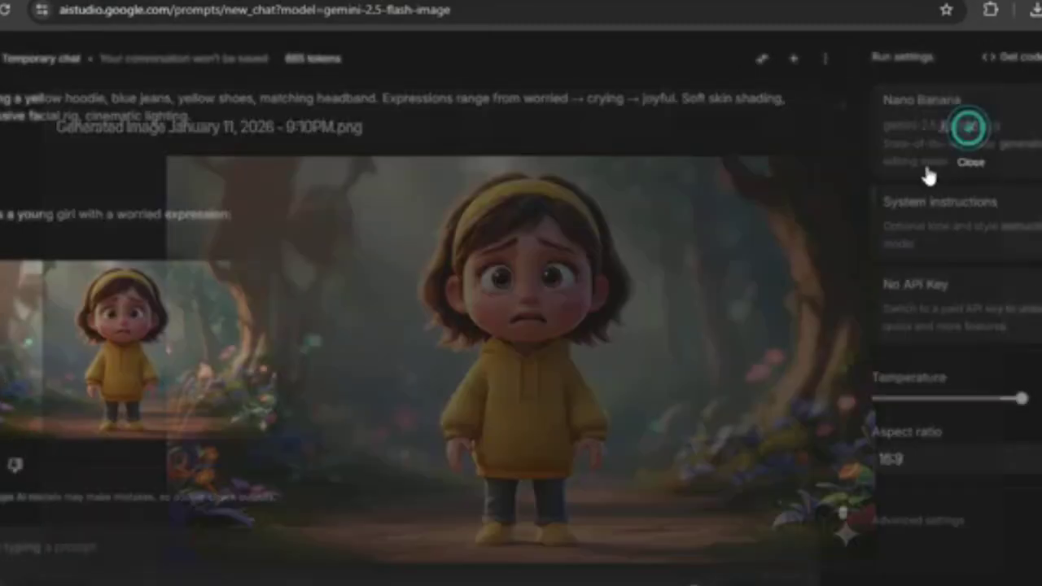
# Step: Generate the blue robotic cat image from the full Doraemon master character prompt, and view the result enlarged
pyautogui.click(401, 2)
pyautogui.scroll(-1, 363, 378)
pyautogui.scroll(-1, 363, 378)
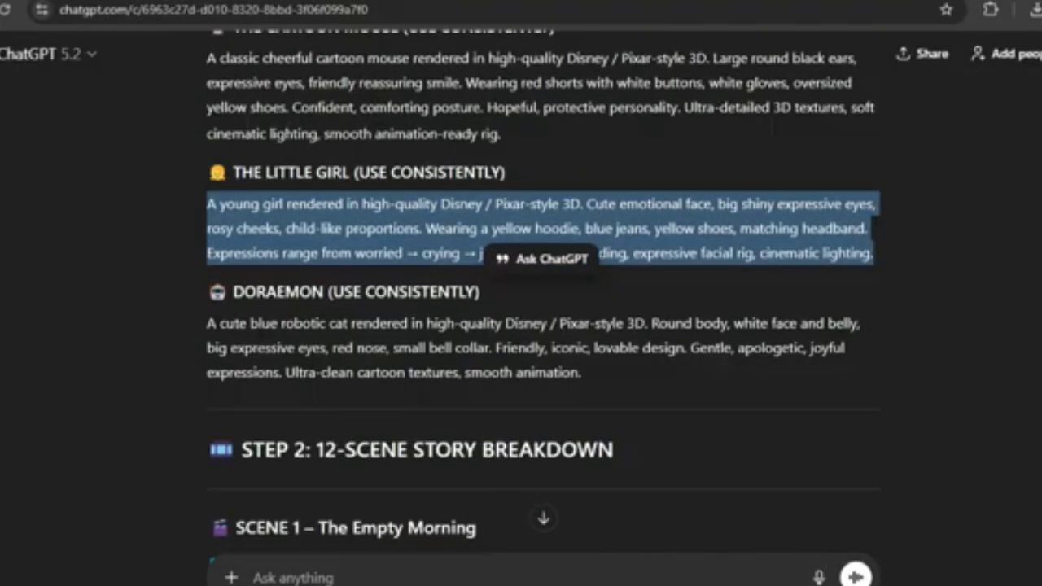
pyautogui.moveTo(208, 323); pyautogui.dragTo(583, 373)
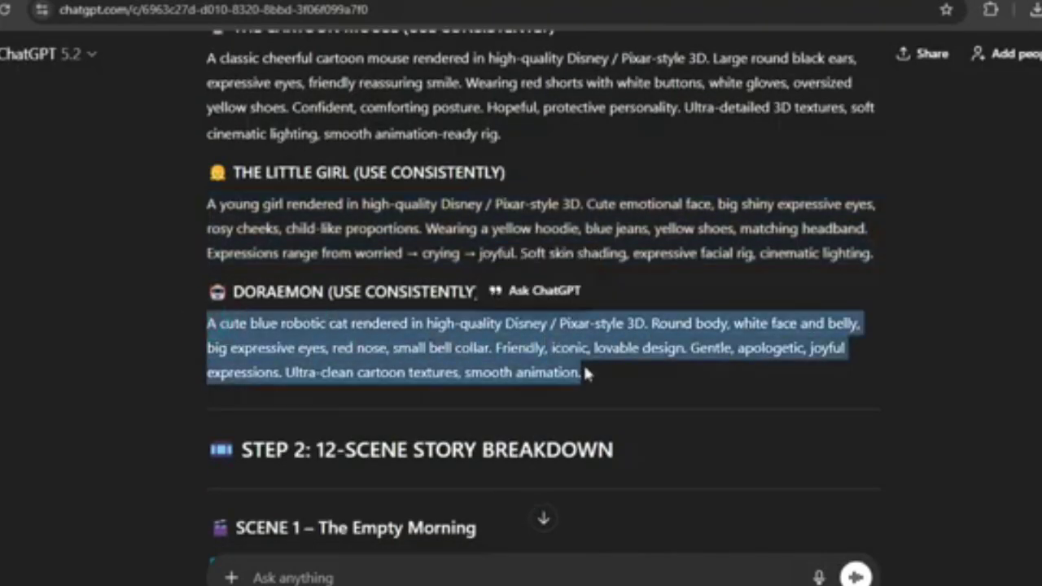
pyautogui.click(570, 1)
pyautogui.click(193, 544)
pyautogui.hotkey('ctrl', 'v')
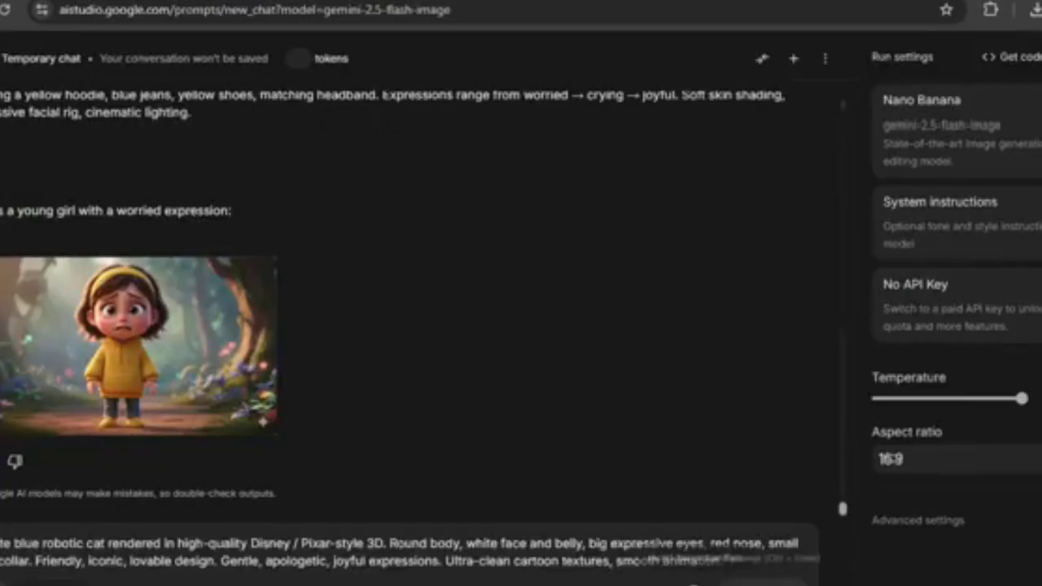
pyautogui.click(772, 557)
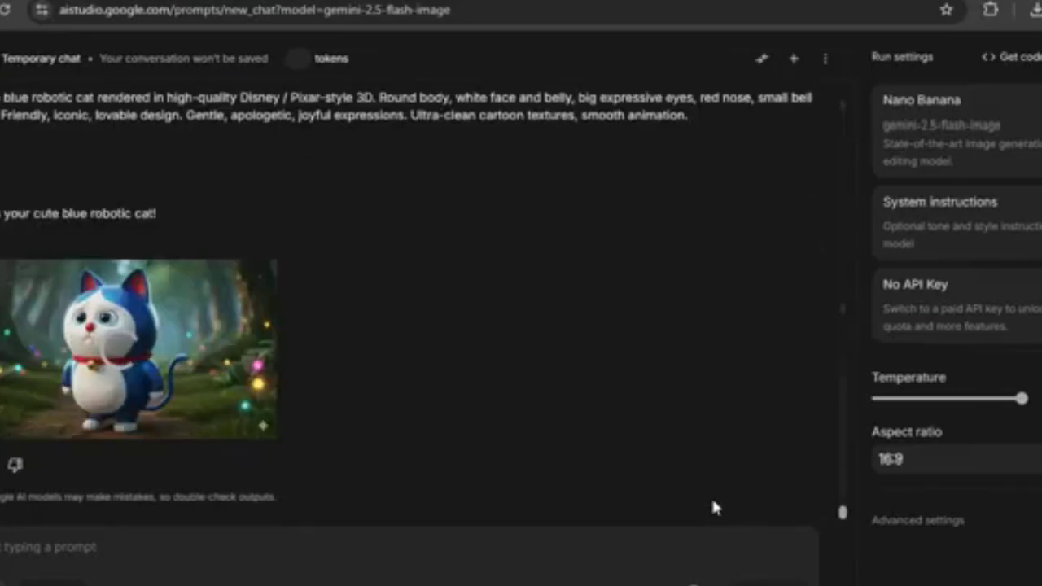
pyautogui.click(129, 340)
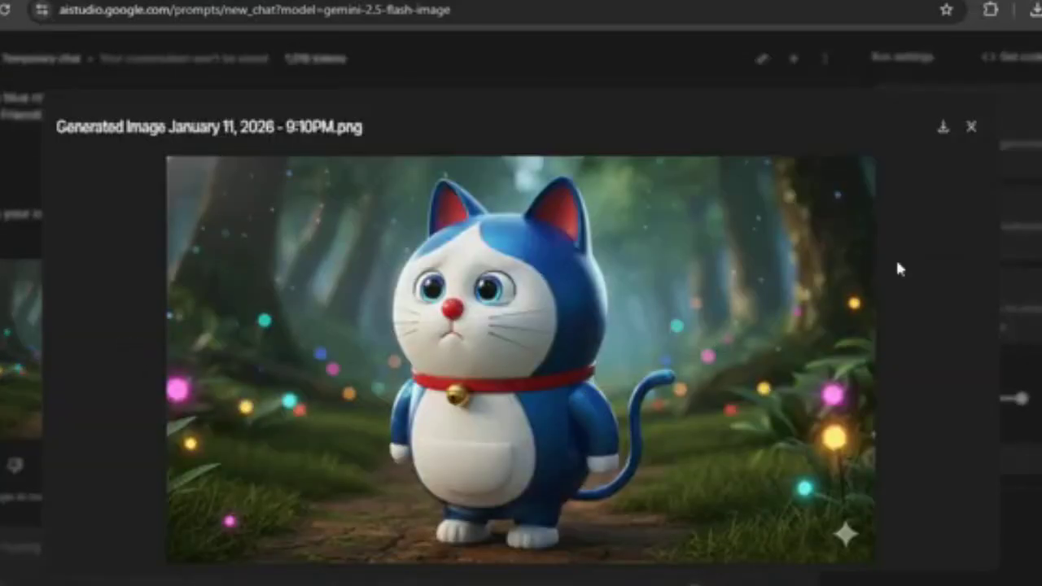
pyautogui.click(971, 128)
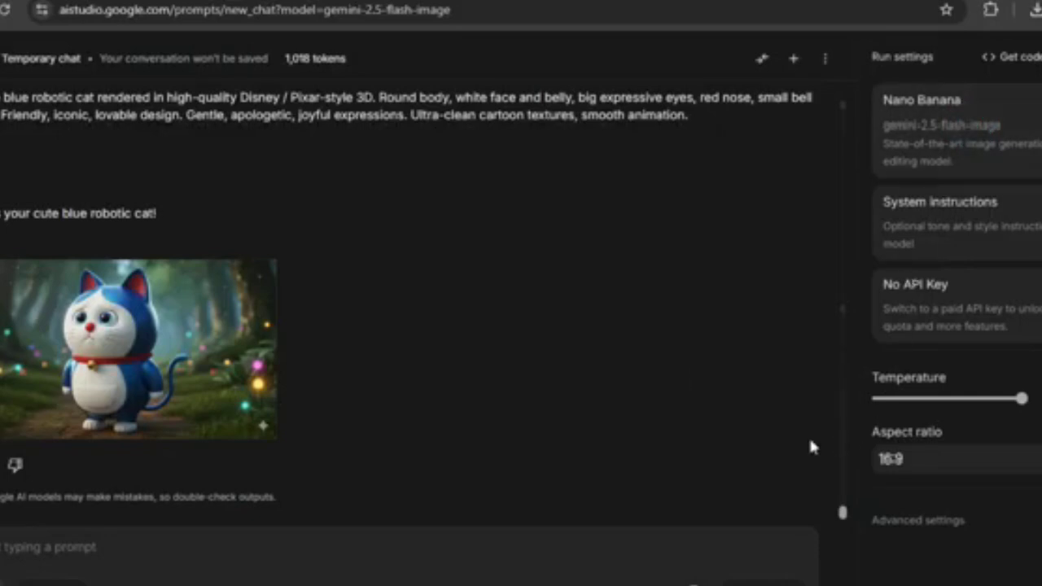
# Step: Review the generated character images in the chat, from the robotic cat back to the girl and the mouse
pyautogui.scroll(2, 465, 321)
pyautogui.scroll(3, 463, 318)
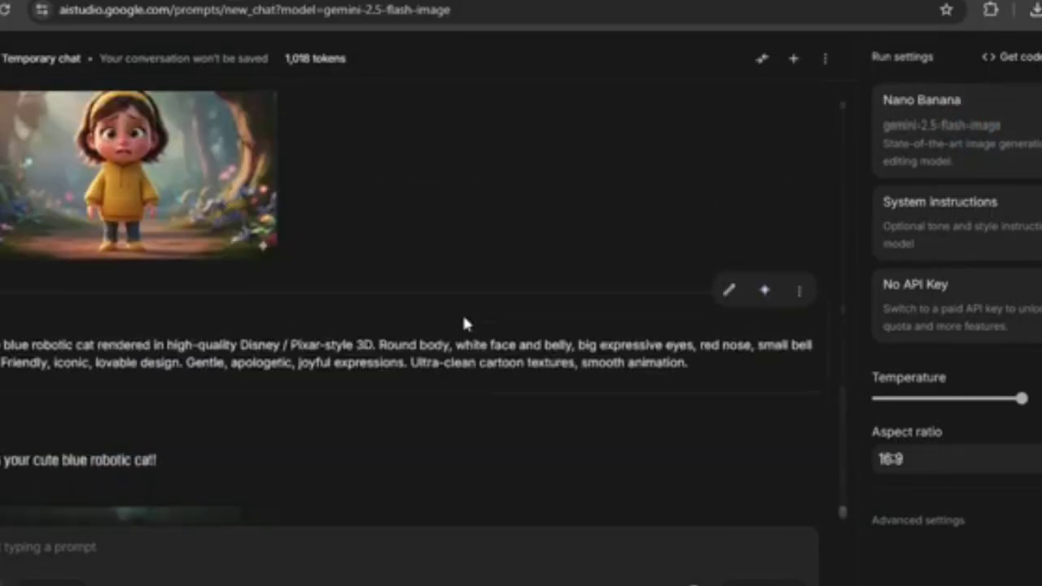
pyautogui.scroll(2, 465, 324)
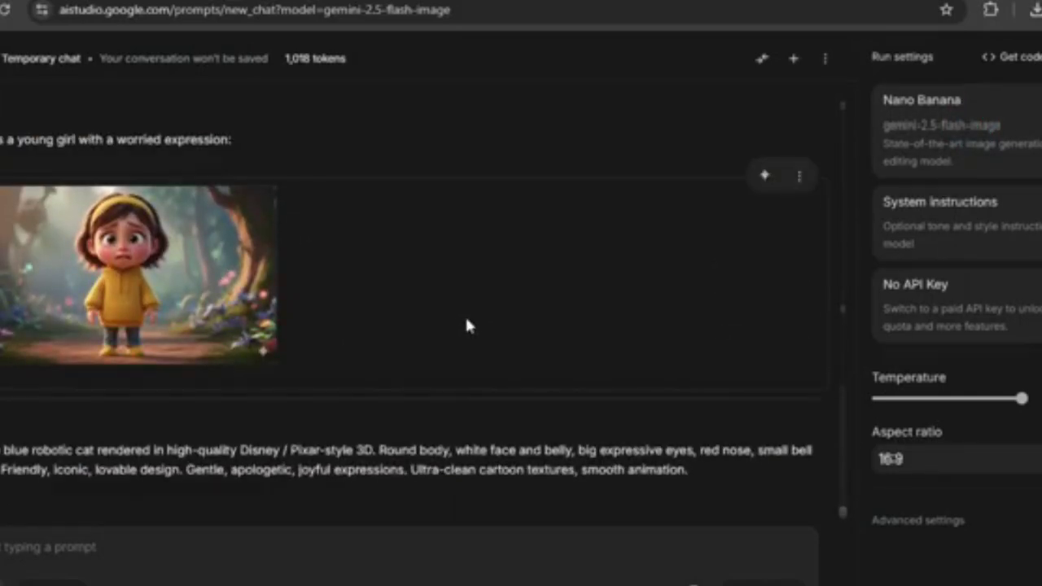
pyautogui.scroll(-1, 466, 324)
pyautogui.scroll(5, 466, 324)
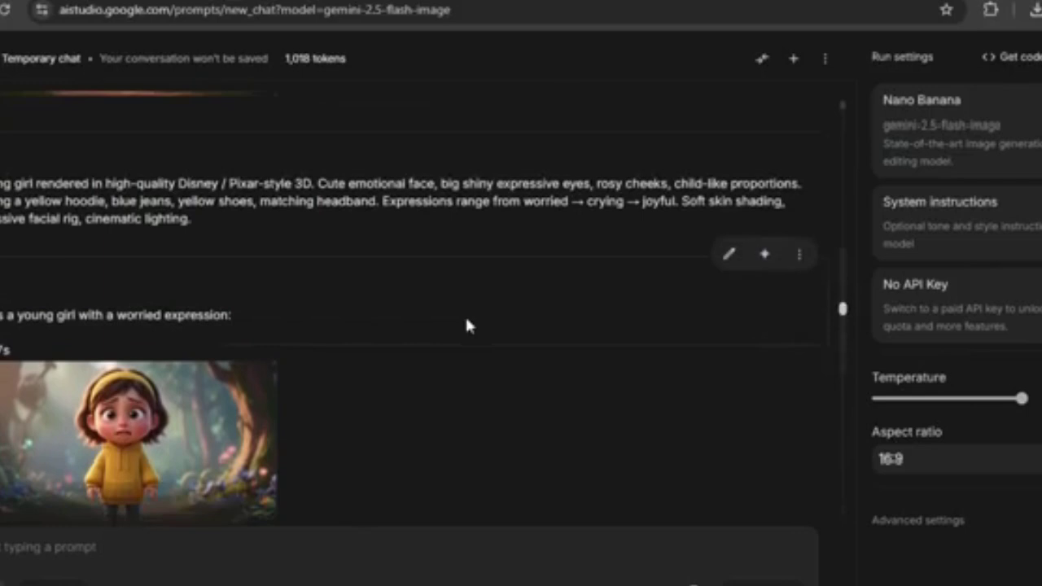
pyautogui.scroll(3, 467, 324)
pyautogui.scroll(-2, 466, 324)
pyautogui.scroll(1, 489, 334)
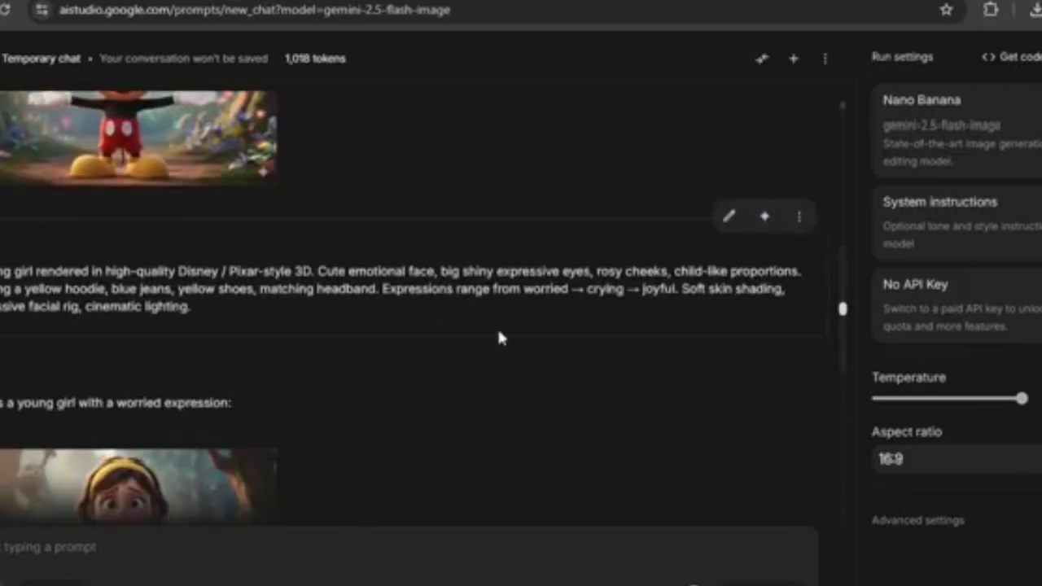
pyautogui.scroll(-1, 500, 337)
pyautogui.click(836, 509)
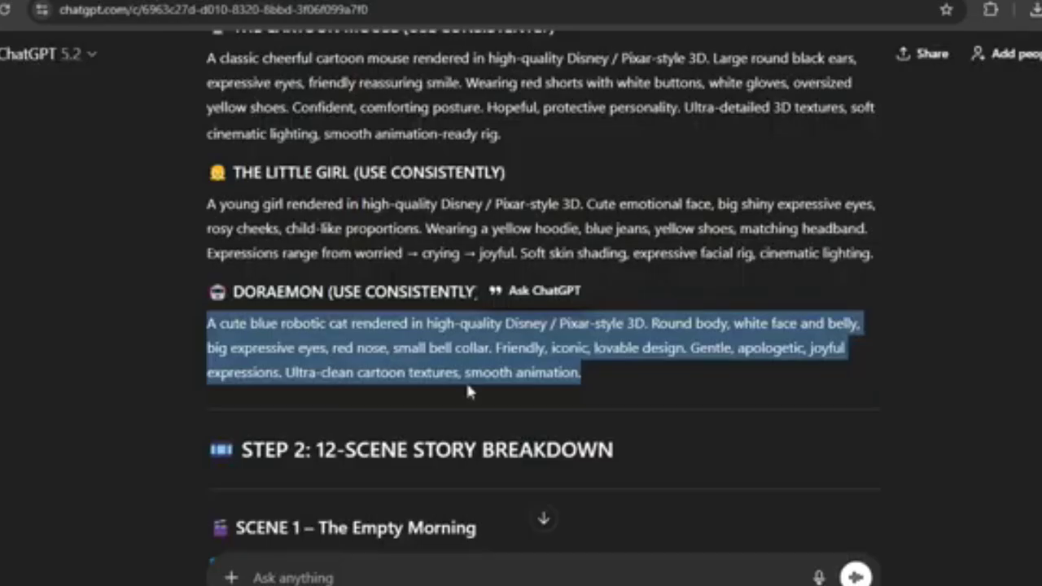
# Step: Generate the Scene 1 image in AI Studio from the full text-to-image prompt of "The Empty Morning" in ChatGPT
pyautogui.scroll(-4, 465, 380)
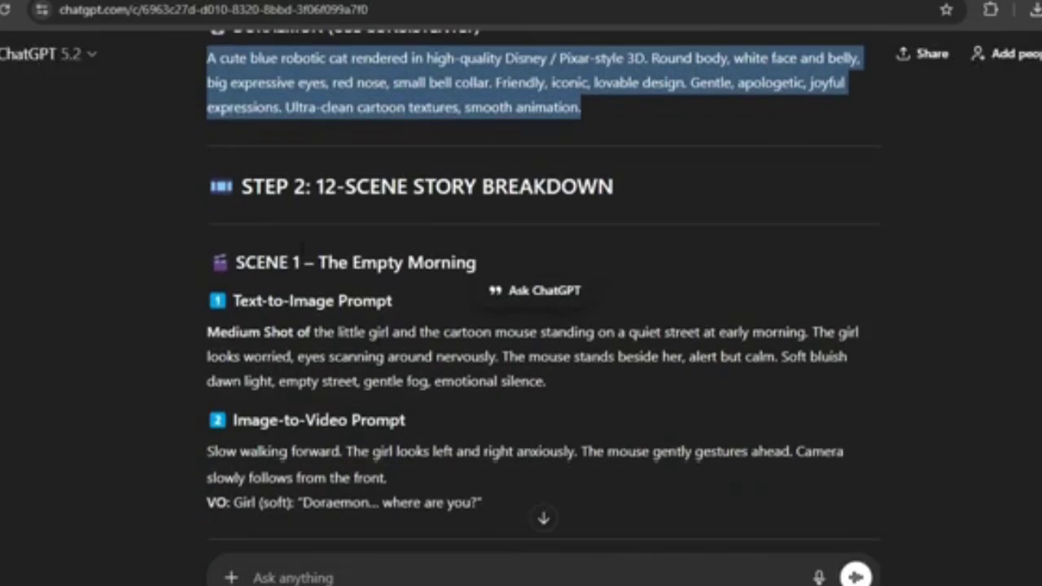
pyautogui.moveTo(233, 262); pyautogui.dragTo(476, 262)
pyautogui.click(475, 262)
pyautogui.moveTo(234, 300); pyautogui.dragTo(397, 302)
pyautogui.moveTo(210, 330); pyautogui.dragTo(554, 370)
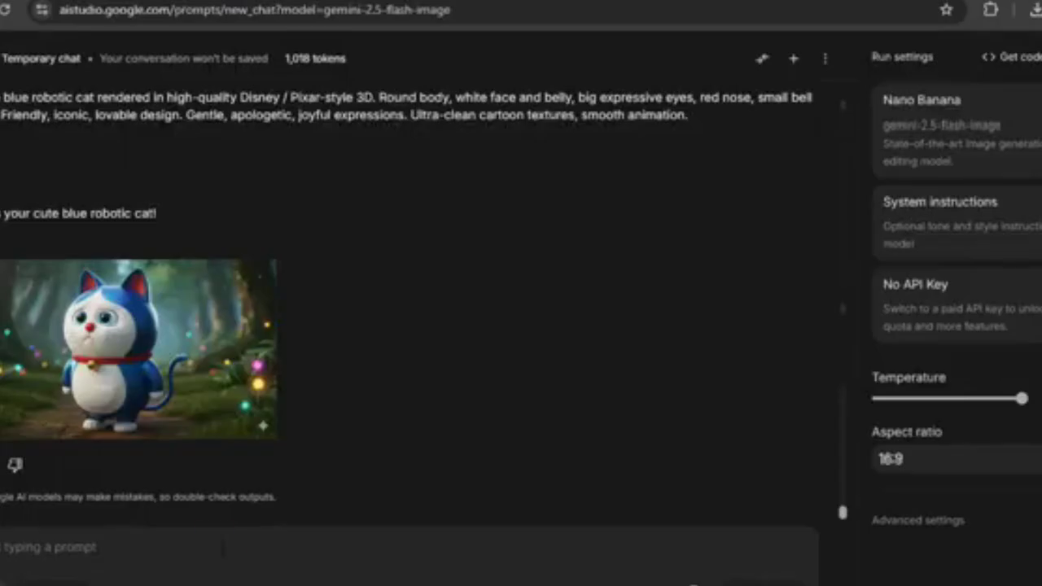
pyautogui.click(215, 546)
pyautogui.write('Medium Shot of the little girl and the cartoon mouse standing on a quiet street at early morning. The girl looks worried, eyes scanning around anxiously. The mouse stands beside her, alert but calm. Soft bluish dawn light, empty street, gentle fog, emotional silence.')
pyautogui.click(741, 576)
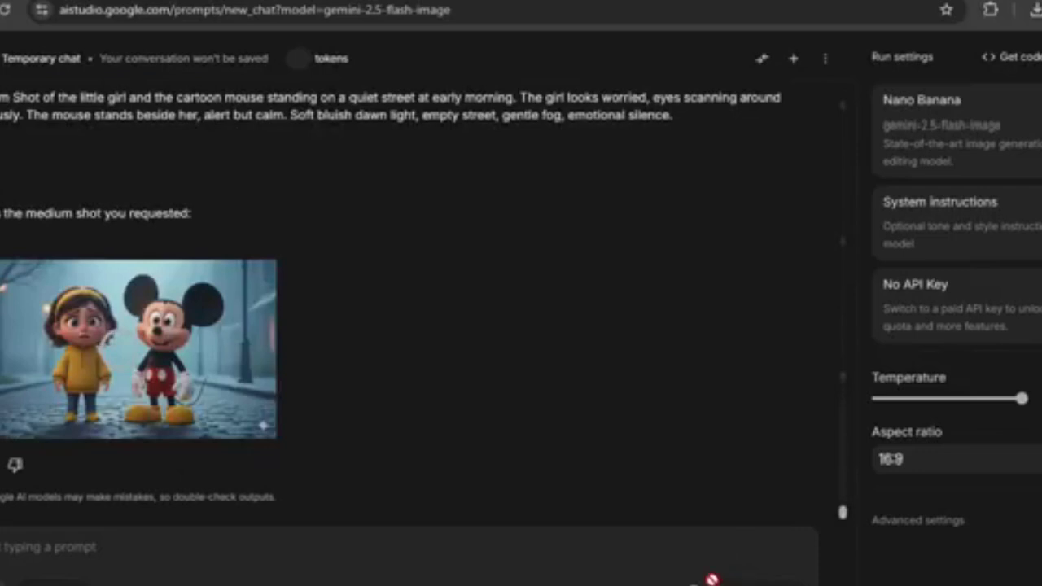
# Step: Open the Scene 1 image of the girl and mouse on the foggy street in the enlarged preview and download it
pyautogui.moveTo(142, 357)
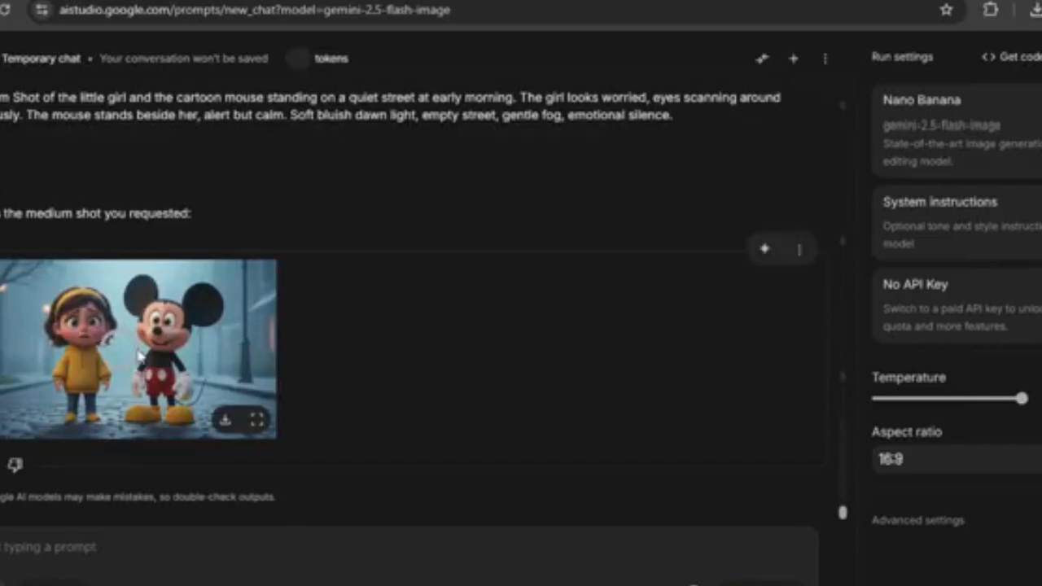
pyautogui.click(140, 358)
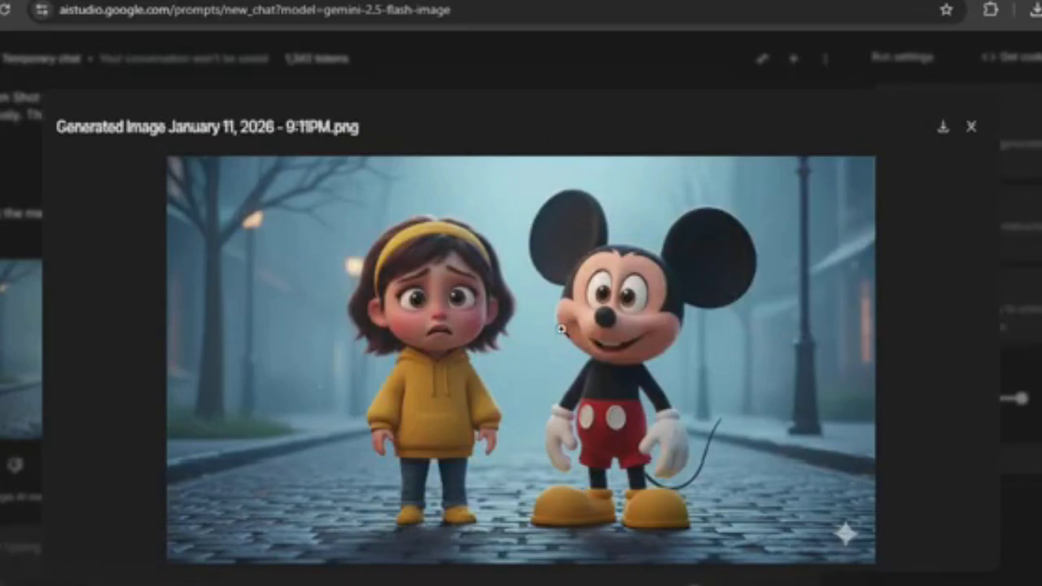
pyautogui.click(942, 140)
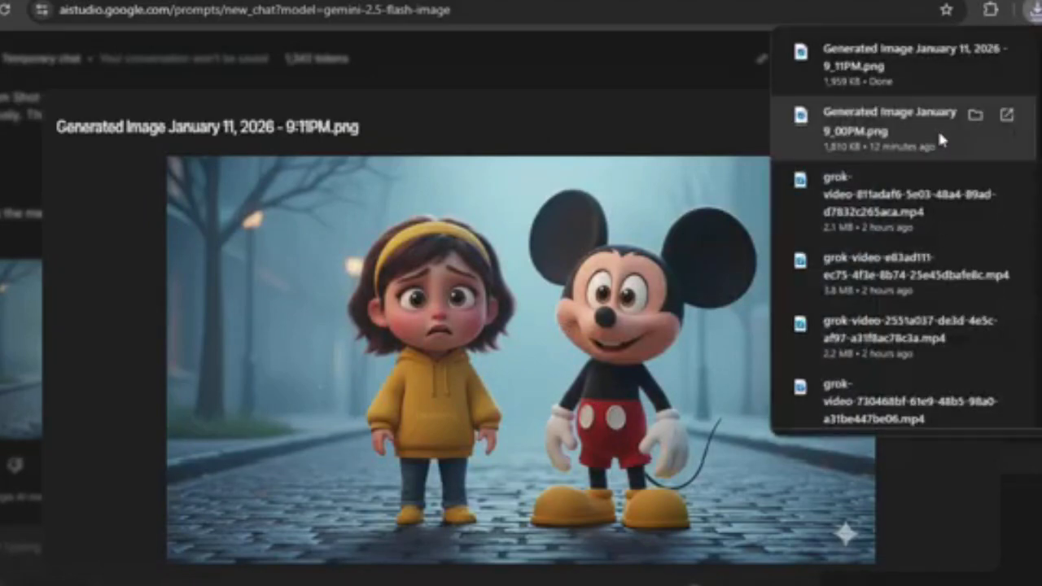
pyautogui.click(702, 140)
pyautogui.click(971, 127)
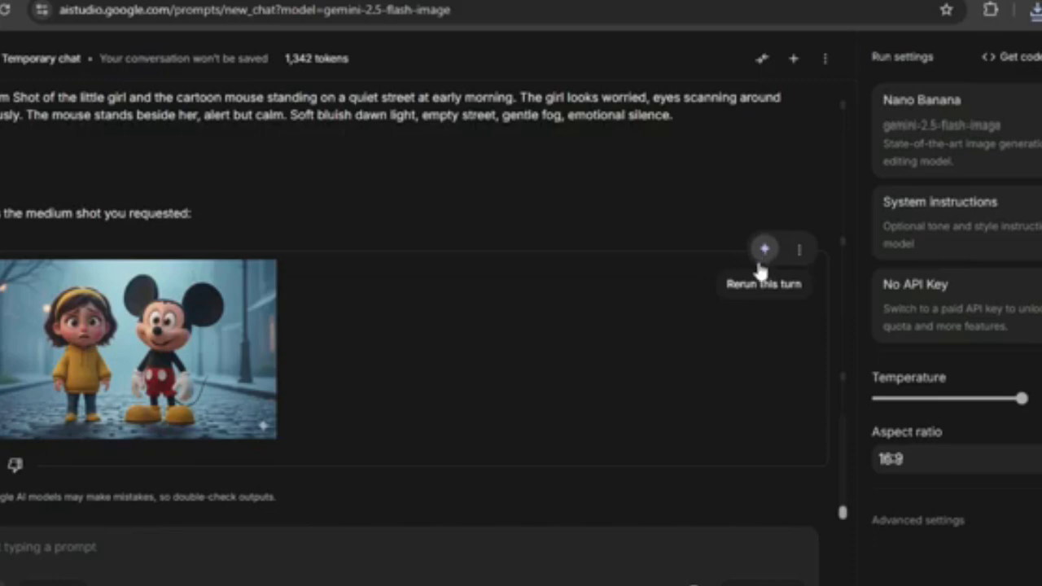
# Step: Generate the Scene 2 image from the full text-to-image prompt of "Calling His Name" and open the result in the enlarged preview
pyautogui.click(313, 2)
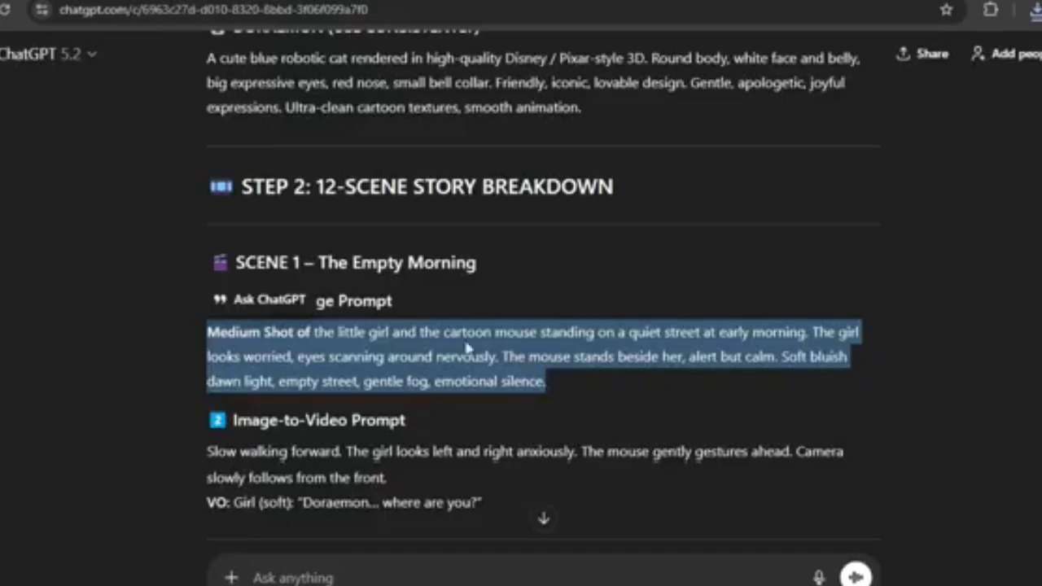
pyautogui.scroll(-3, 466, 349)
pyautogui.click(338, 381)
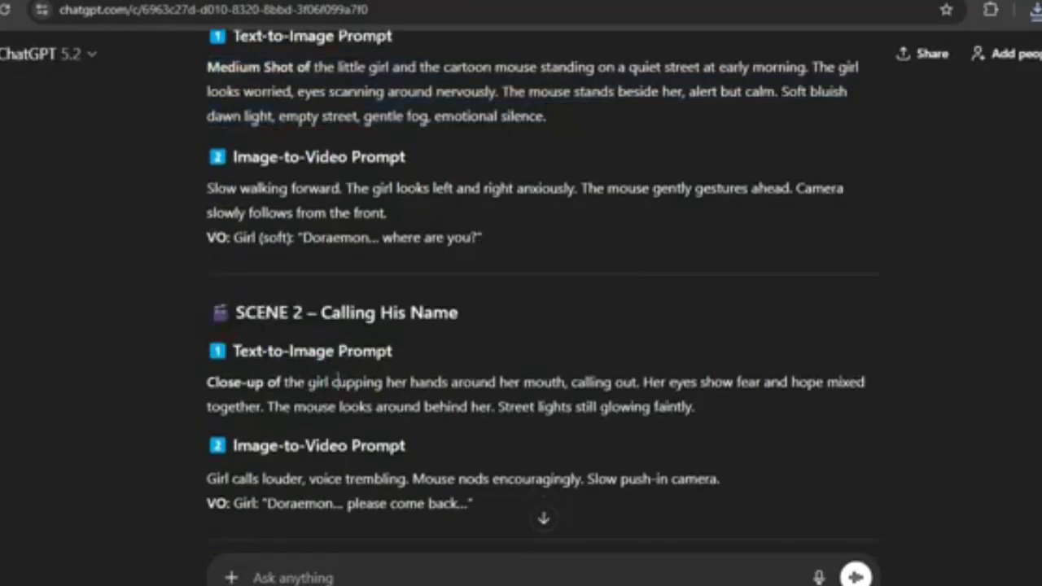
pyautogui.moveTo(235, 314); pyautogui.dragTo(464, 320)
pyautogui.click(367, 380)
pyautogui.moveTo(208, 382); pyautogui.dragTo(702, 419)
pyautogui.hotkey('ctrl', 'c')
pyautogui.hotkey('ctrl', 'shift', 'Tab')
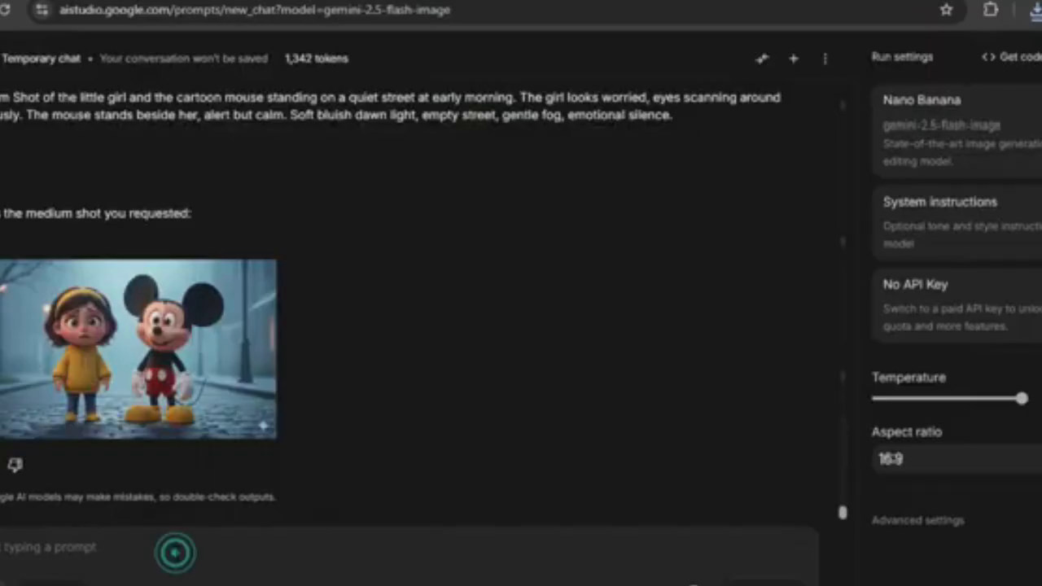
pyautogui.hotkey('ctrl', 'v')
pyautogui.click(761, 581)
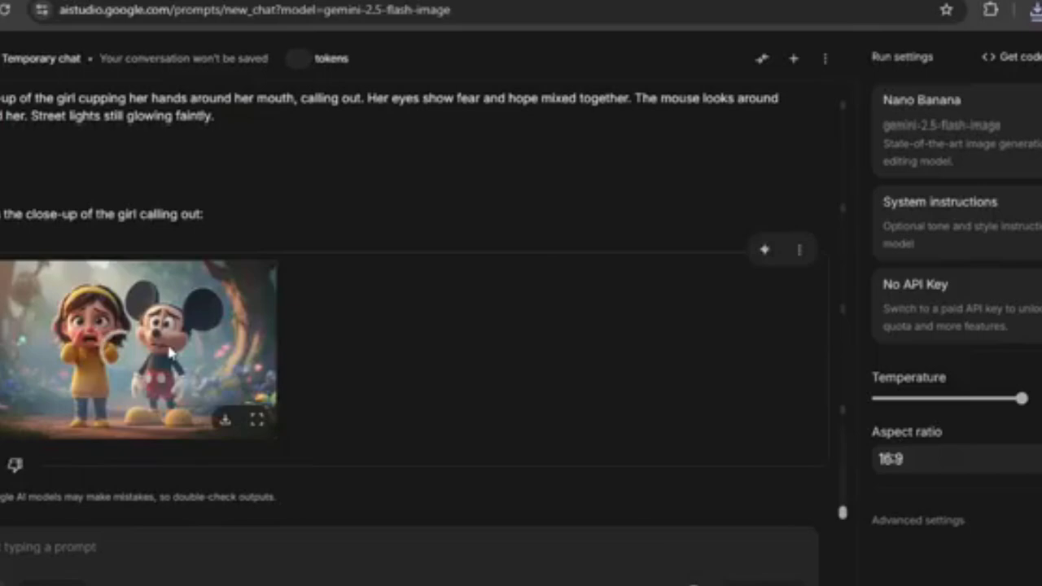
pyautogui.click(169, 356)
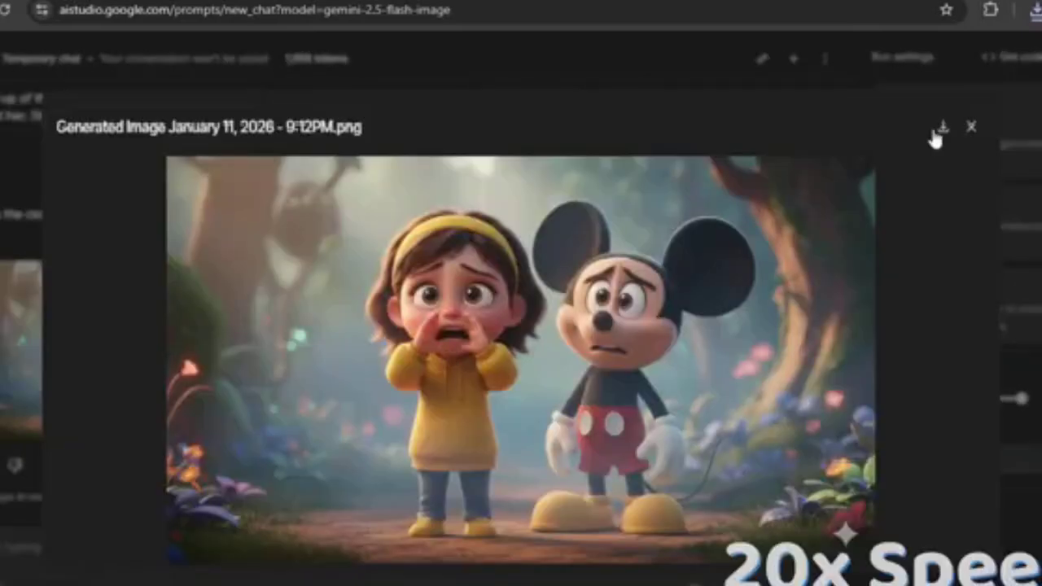
# Step: Generate the playground scene image of the girl and mouse from its text-to-image prompt and download it from the enlarged preview
pyautogui.click(185, 542)
pyautogui.hotkey('ctrl', 'v')
pyautogui.click(761, 582)
pyautogui.click(170, 356)
pyautogui.click(851, 127)
pyautogui.click(961, 480)
# Step: Generate the close-up of the girl's eyes filling with tears from its text-to-image prompt and open the result enlarged
pyautogui.click(186, 541)
pyautogui.hotkey('ctrl', 'v')
pyautogui.click(761, 581)
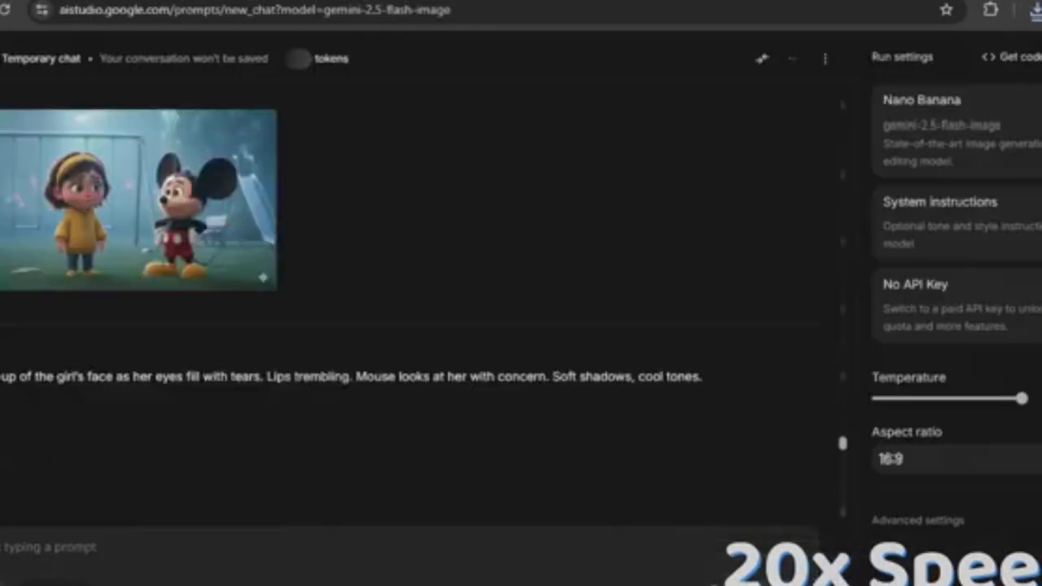
pyautogui.click(121, 350)
# Step: Generate the scene of the mouse comforting the girl on a bench from its text-to-image prompt and open the result enlarged
pyautogui.moveTo(207, 414); pyautogui.dragTo(533, 439)
pyautogui.hotkey('ctrl', 'c')
pyautogui.click(226, 549)
pyautogui.hotkey('ctrl', 'v')
pyautogui.click(761, 582)
pyautogui.click(138, 352)
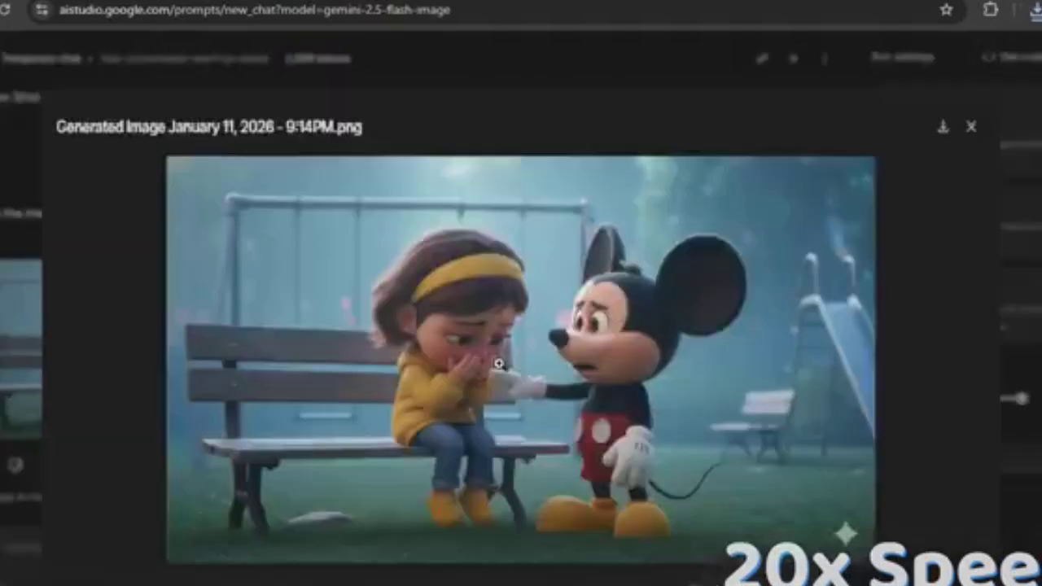
# Step: Generate the close-up of the girl crying openly, with the mouse's eyes showing sadness but strength, from its text-to-image prompt
pyautogui.click(225, 547)
pyautogui.hotkey('ctrl', 'v')
pyautogui.click(761, 581)
pyautogui.click(971, 127)
# Step: Generate the medium shot of the girl and mouse walking home at night under streetlights, and download the image
pyautogui.click(407, 547)
pyautogui.hotkey('ctrl', 'v')
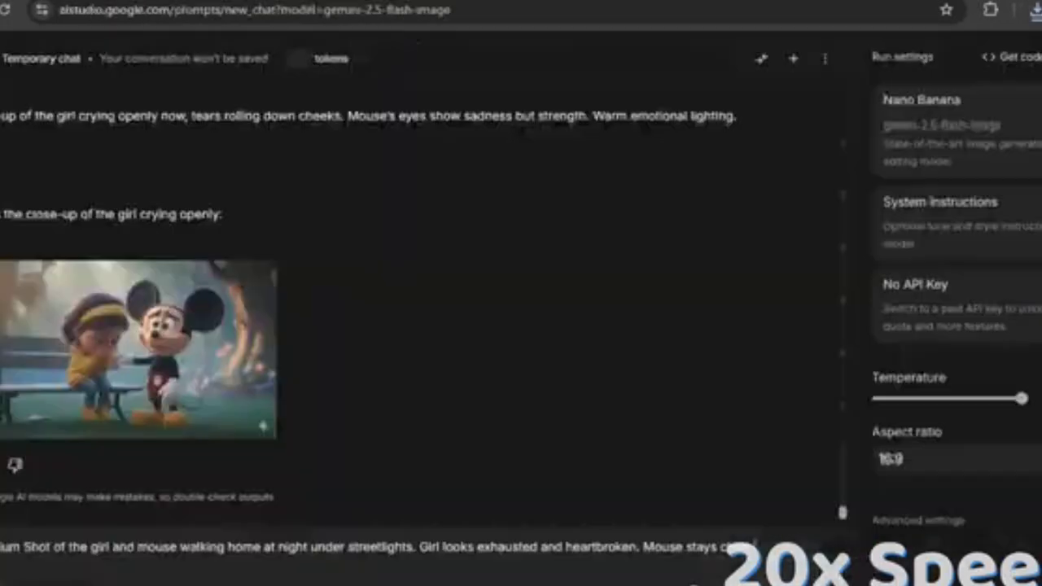
pyautogui.hotkey('ctrl', 'Return')
pyautogui.click(138, 350)
pyautogui.click(943, 127)
pyautogui.click(971, 127)
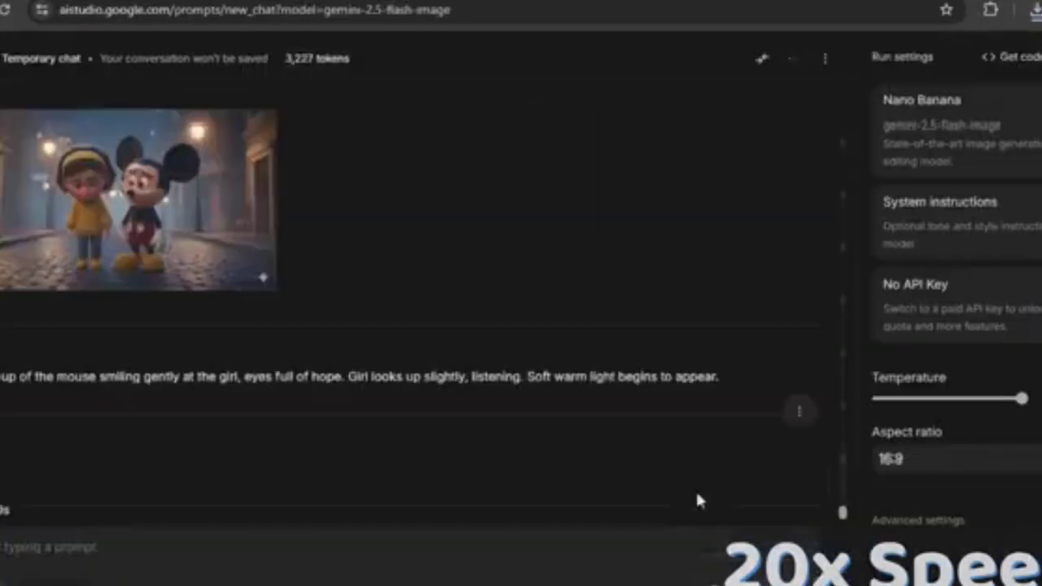
# Step: Open the generated close-up of the mouse smiling gently at the girl in the enlarged preview and download it
pyautogui.click(138, 350)
pyautogui.click(942, 127)
pyautogui.click(971, 127)
# Step: Generate the sunrise medium shot of the girl and mouse stepping outside again from its prompt, and download the image
pyautogui.moveTo(207, 396); pyautogui.dragTo(442, 417)
pyautogui.hotkey('ctrl', 'c')
pyautogui.click(582, 547)
pyautogui.hotkey('ctrl', 'v')
pyautogui.hotkey('ctrl', 'Return')
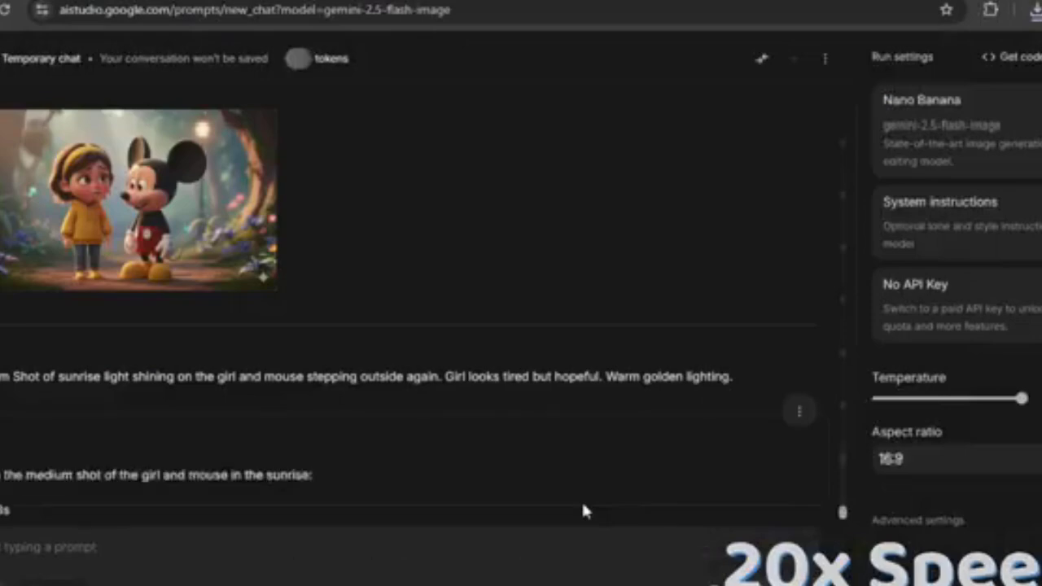
pyautogui.click(138, 350)
pyautogui.click(943, 127)
pyautogui.click(971, 127)
# Step: Generate the close-up of the girl's face suddenly reacting with surprise as the mouse turns his head sharply
pyautogui.click(581, 547)
pyautogui.hotkey('ctrl', 'v')
pyautogui.hotkey('ctrl', 'Return')
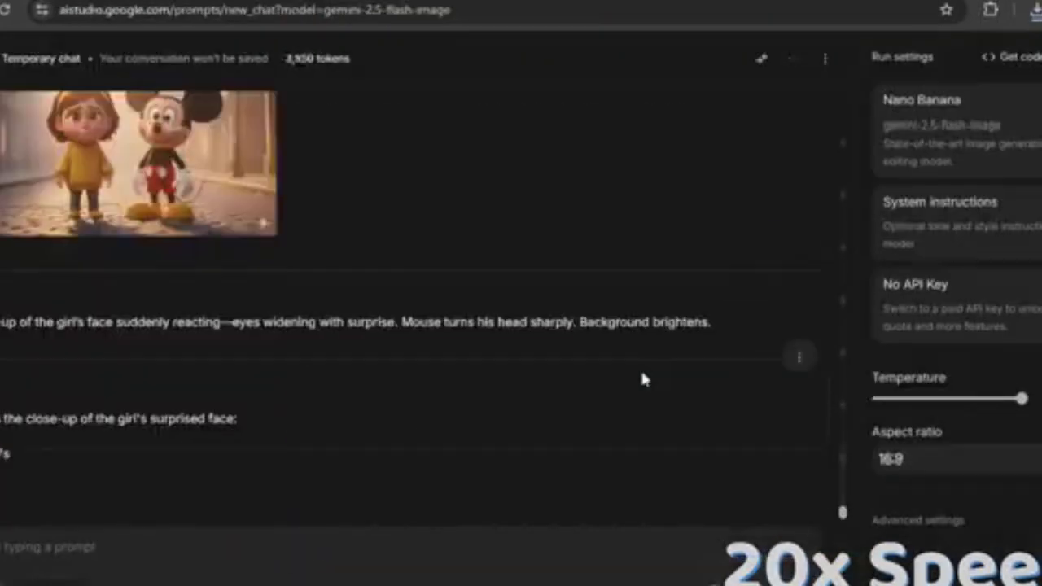
# Step: Open the generated close-up of the girl's surprised face in the enlarged preview and download it
pyautogui.click(138, 350)
pyautogui.click(941, 128)
pyautogui.click(971, 127)
# Step: Generate the medium shot of Doraemon smiling apologetically as the girl runs toward him and the mouse smiles proudly, and download the image
pyautogui.click(656, 553)
pyautogui.hotkey('ctrl', 'v')
pyautogui.hotkey('ctrl', 'Return')
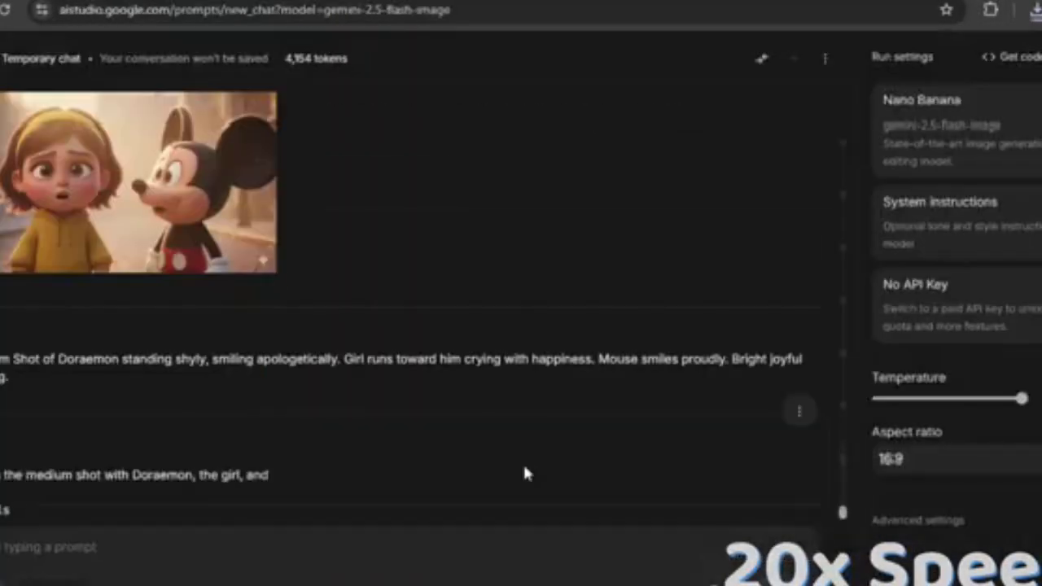
pyautogui.scroll(2, 774, 246)
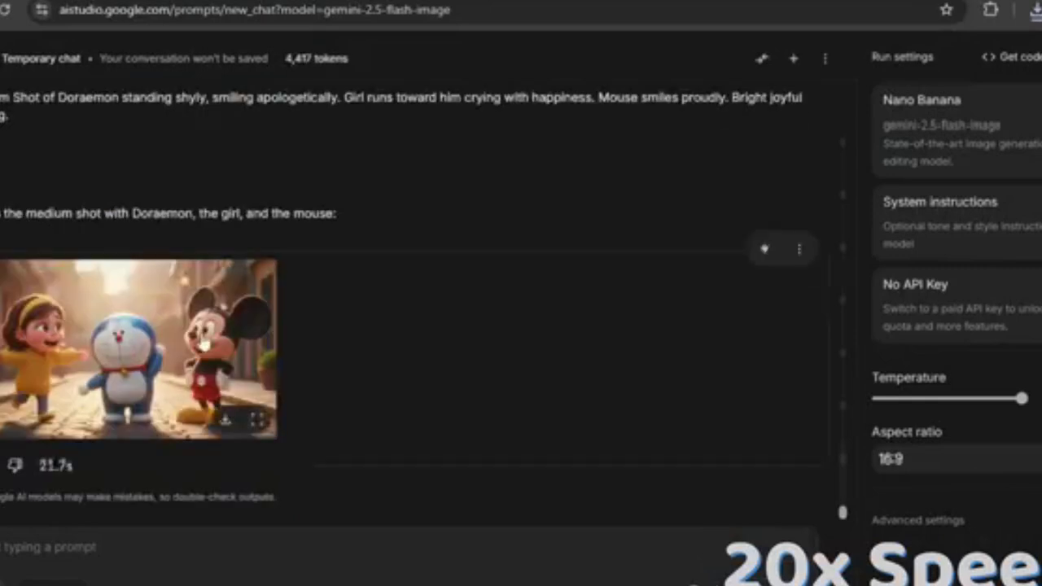
pyautogui.click(200, 342)
pyautogui.click(940, 128)
pyautogui.click(971, 127)
# Step: Generate the final scene image of the girl, Doraemon and the mouse from the last ChatGPT text-to-image prompt, and download it
pyautogui.scroll(-3, 492, 412)
pyautogui.moveTo(209, 390); pyautogui.dragTo(424, 417)
pyautogui.hotkey('ctrl', 'c')
pyautogui.hotkey('ctrl', 'v')
pyautogui.hotkey('ctrl', 'Return')
pyautogui.click(138, 342)
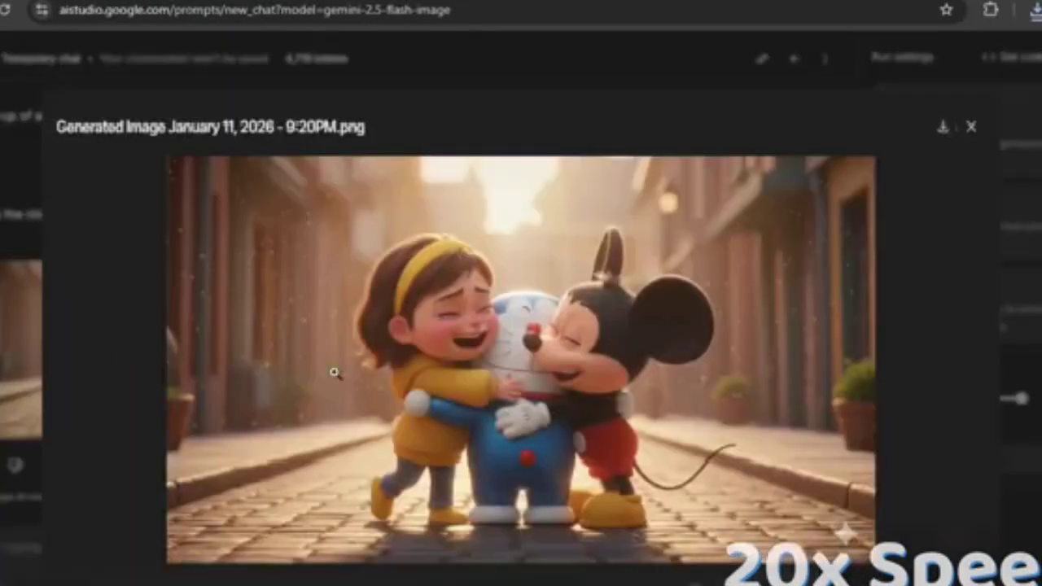
pyautogui.click(940, 128)
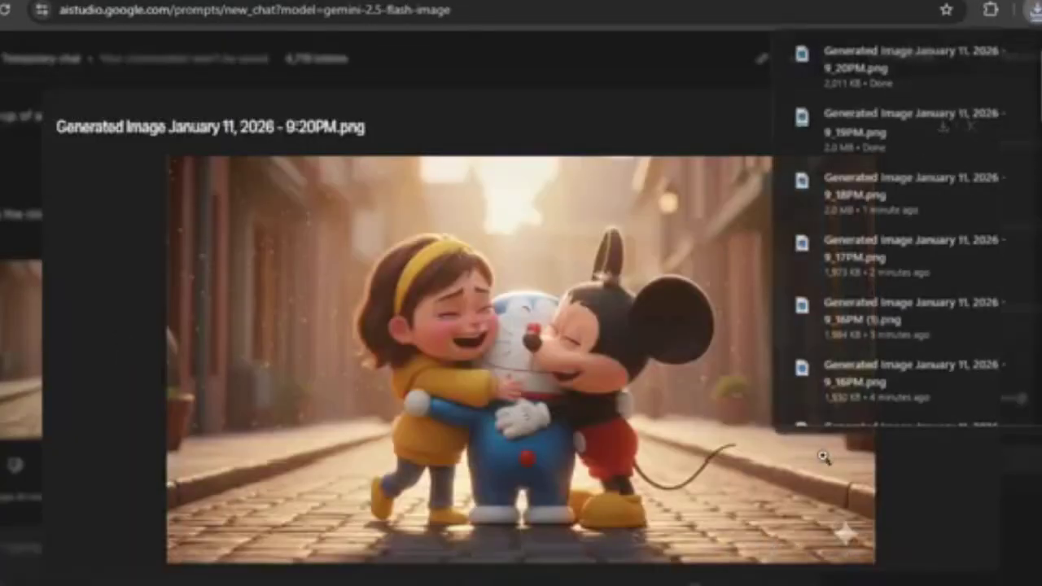
pyautogui.click(974, 130)
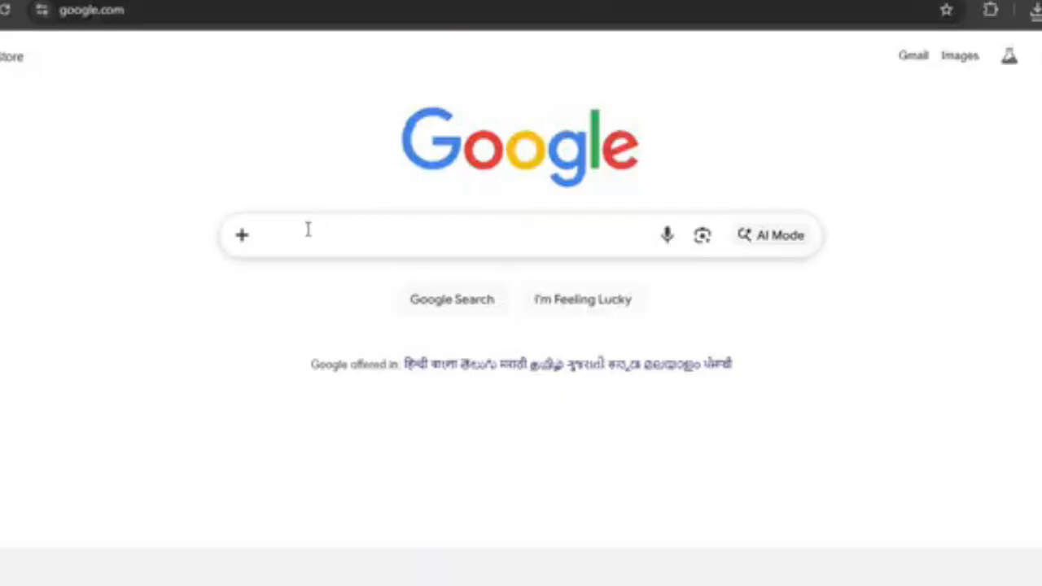
# Step: Search Google for "grok ai", go to Grok and open its Imagine section
pyautogui.click(308, 230)
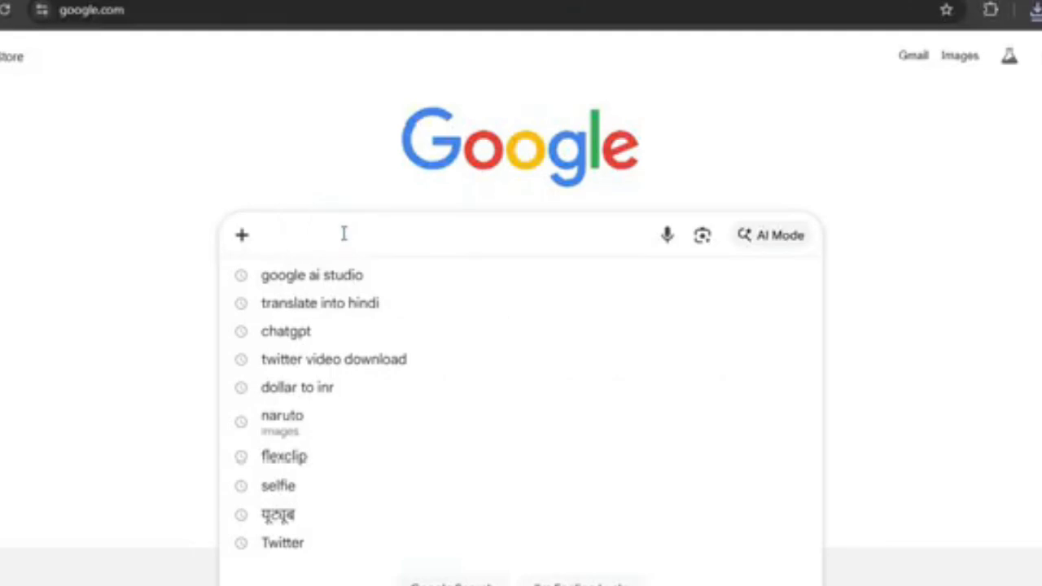
pyautogui.write('grok')
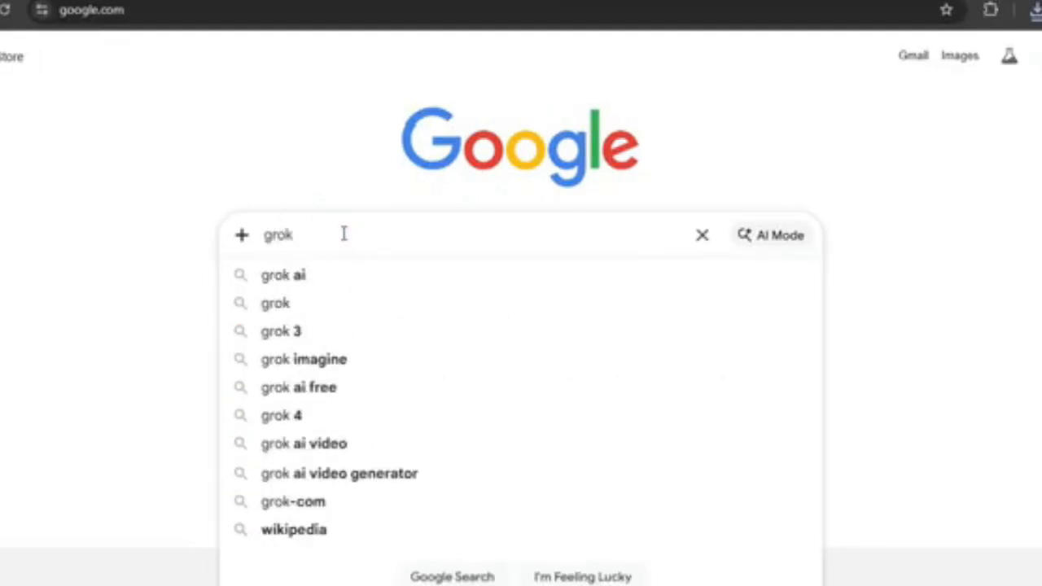
pyautogui.write(' ai')
pyautogui.press('Return')
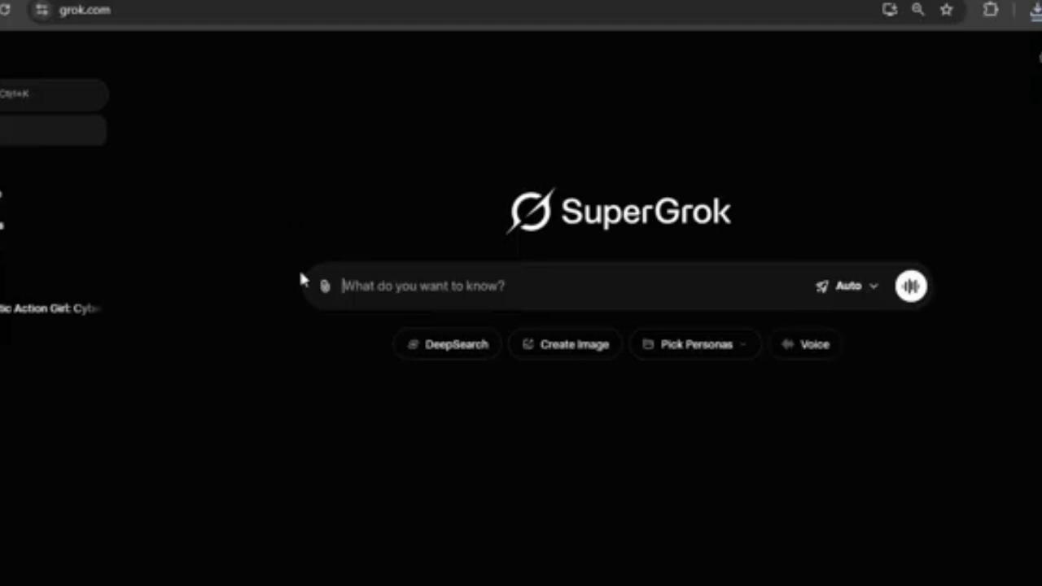
pyautogui.click(1, 198)
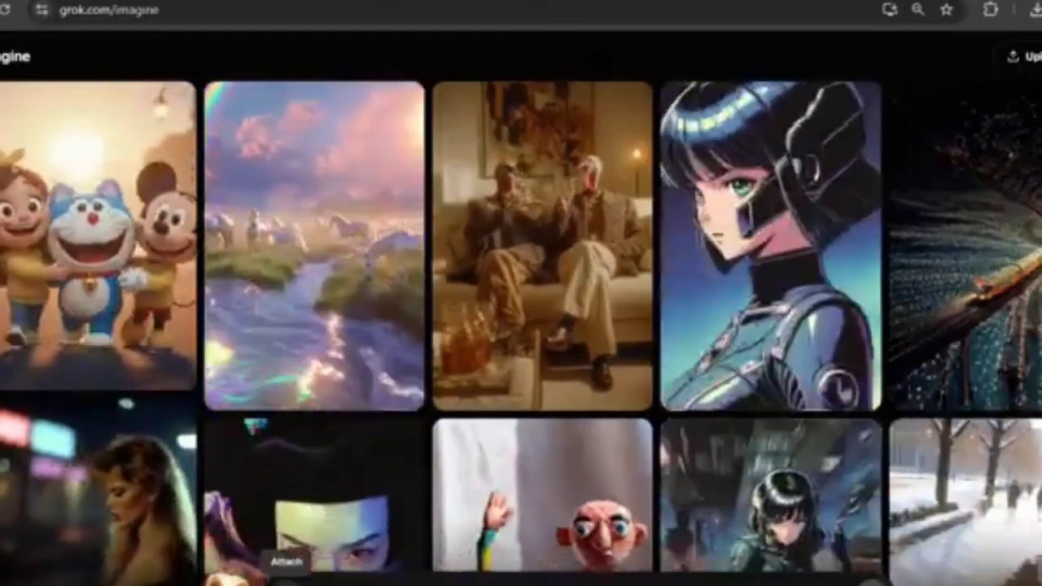
# Step: Upload the Scene 1 image "Generated Image January 11, 2026 - 9_11PM.png" from Downloads to Grok Imagine
pyautogui.click(287, 580)
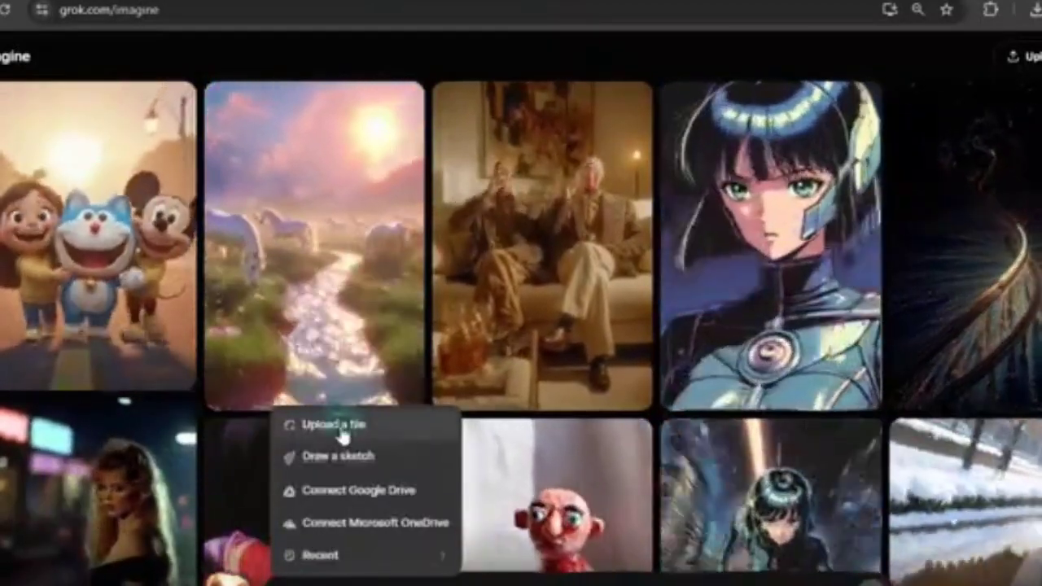
pyautogui.click(342, 435)
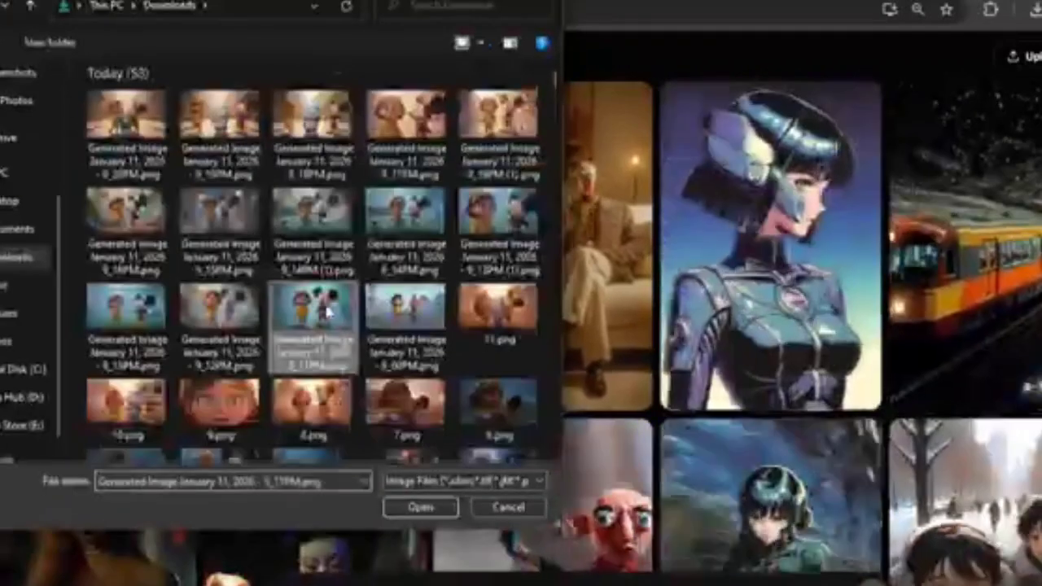
pyautogui.doubleClick(326, 312)
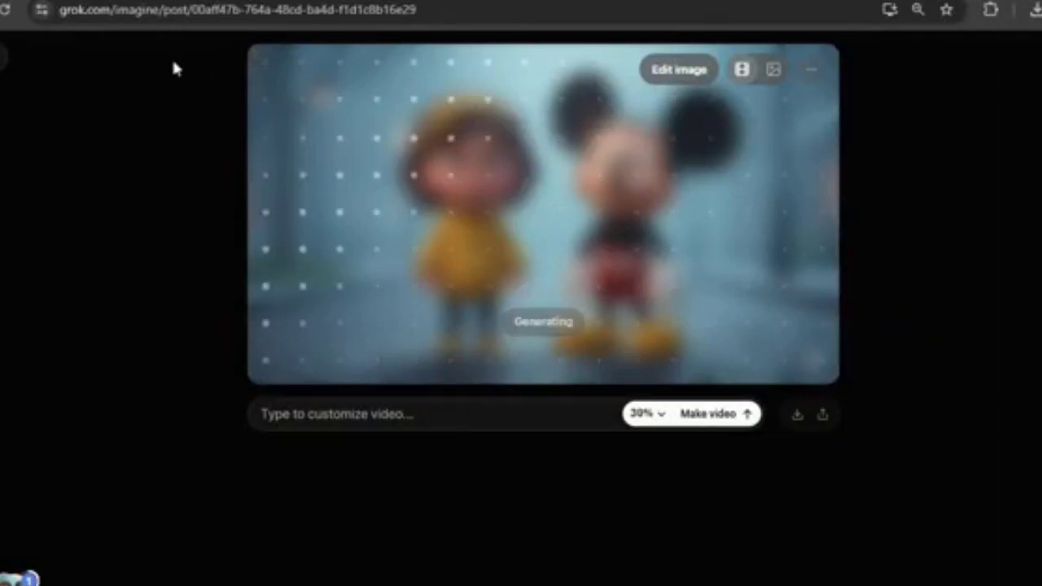
# Step: Switch to the ChatGPT story breakdown and copy the Scene 1 image-to-video prompt including its VO line
pyautogui.hotkey('ctrl', 'Tab')
pyautogui.scroll(3, 525, 313)
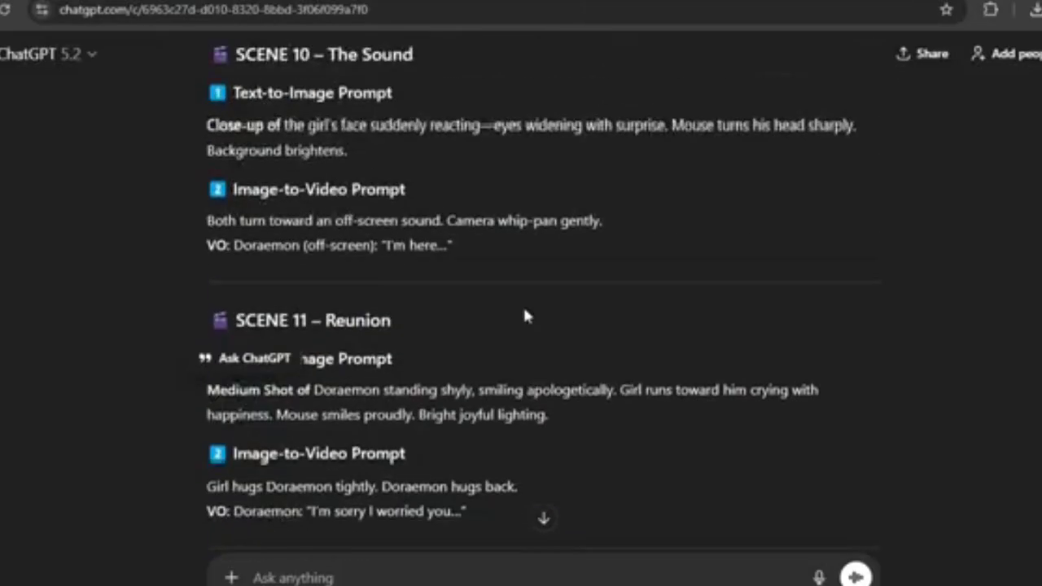
pyautogui.scroll(20, 525, 314)
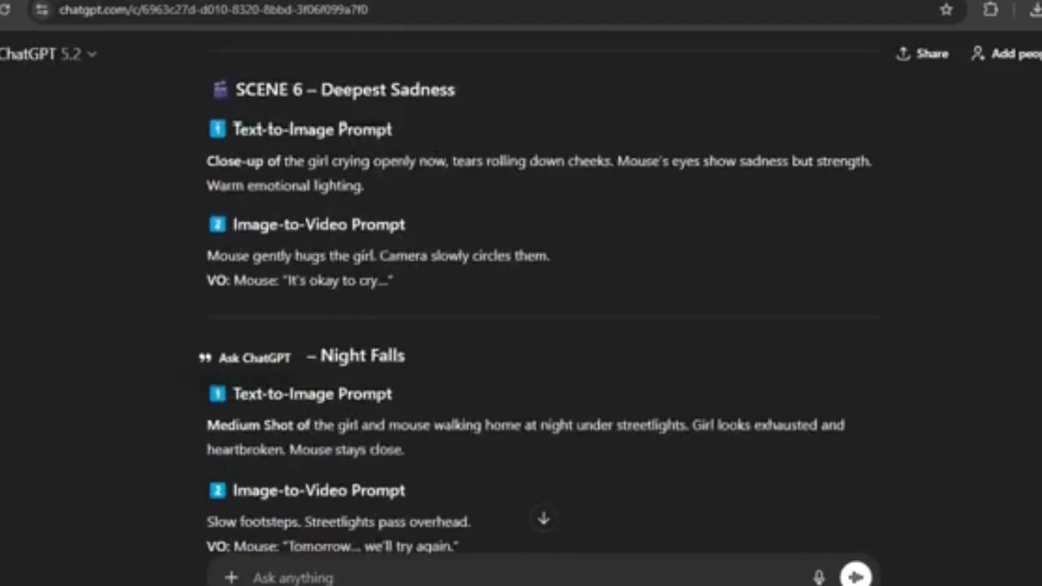
pyautogui.scroll(9, 526, 313)
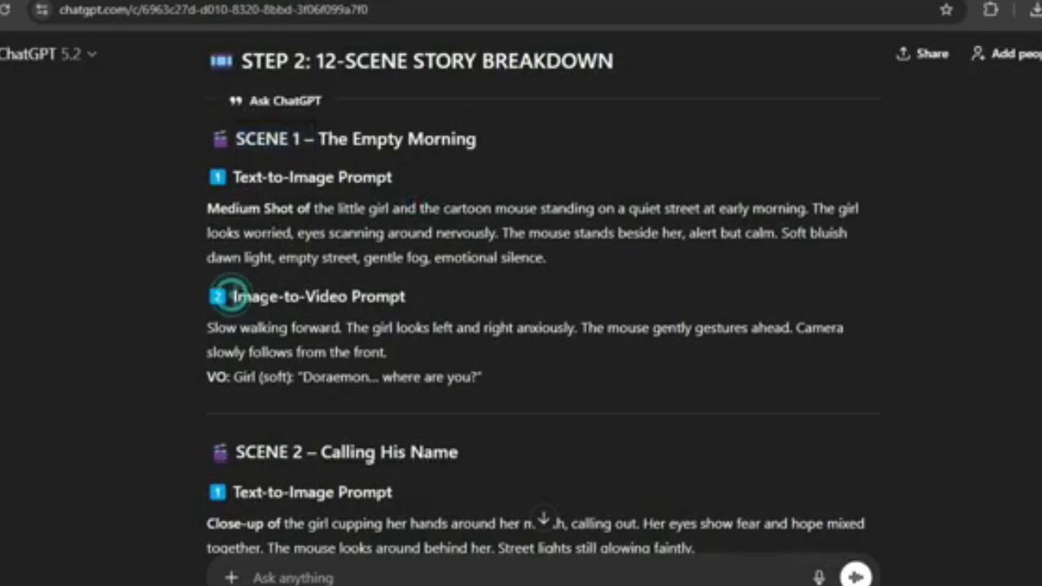
pyautogui.moveTo(230, 295); pyautogui.dragTo(411, 291)
pyautogui.click(434, 298)
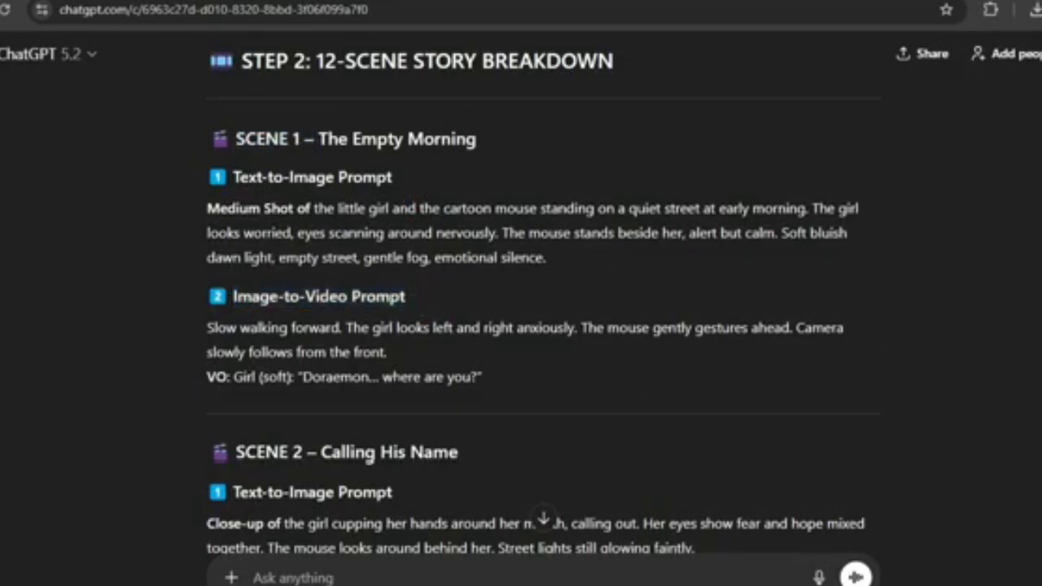
pyautogui.moveTo(508, 379); pyautogui.dragTo(240, 328)
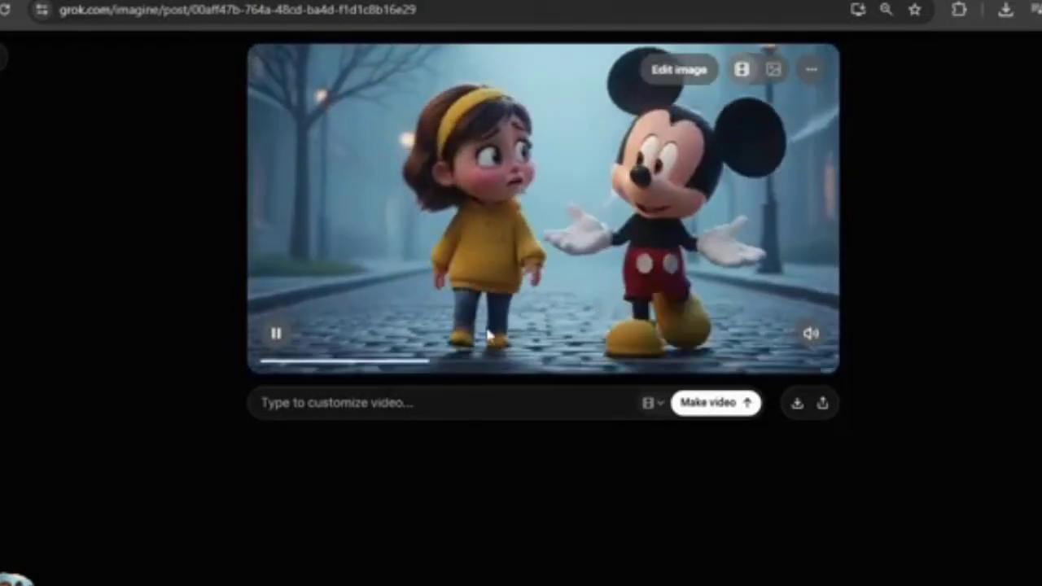
# Step: Generate the Scene 1 video in Grok from the copied "Slow walking forward" prompt, and redo it for another version
pyautogui.hotkey('ctrl', 'v')
pyautogui.click(746, 439)
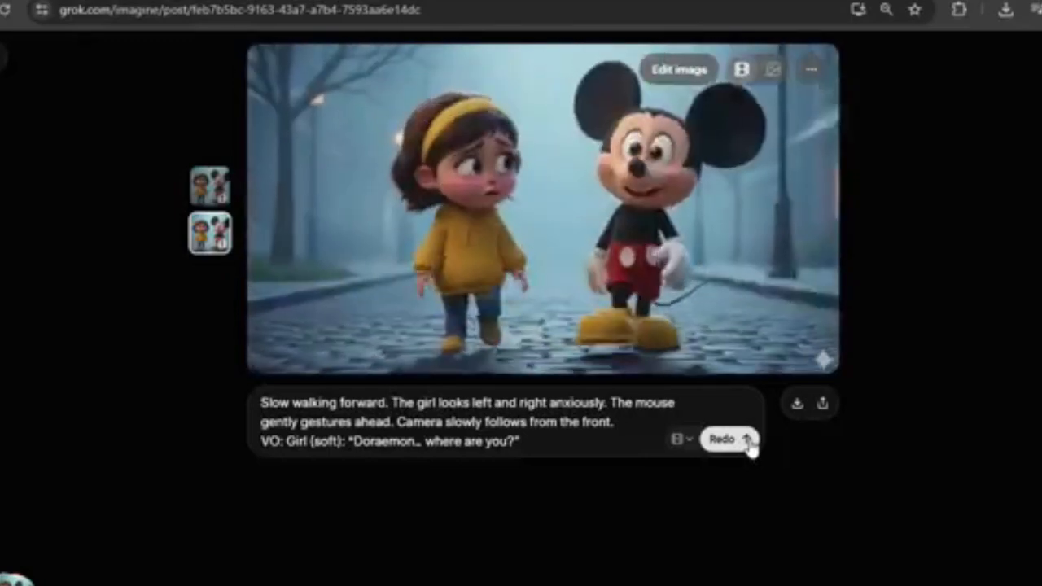
pyautogui.moveTo(579, 174)
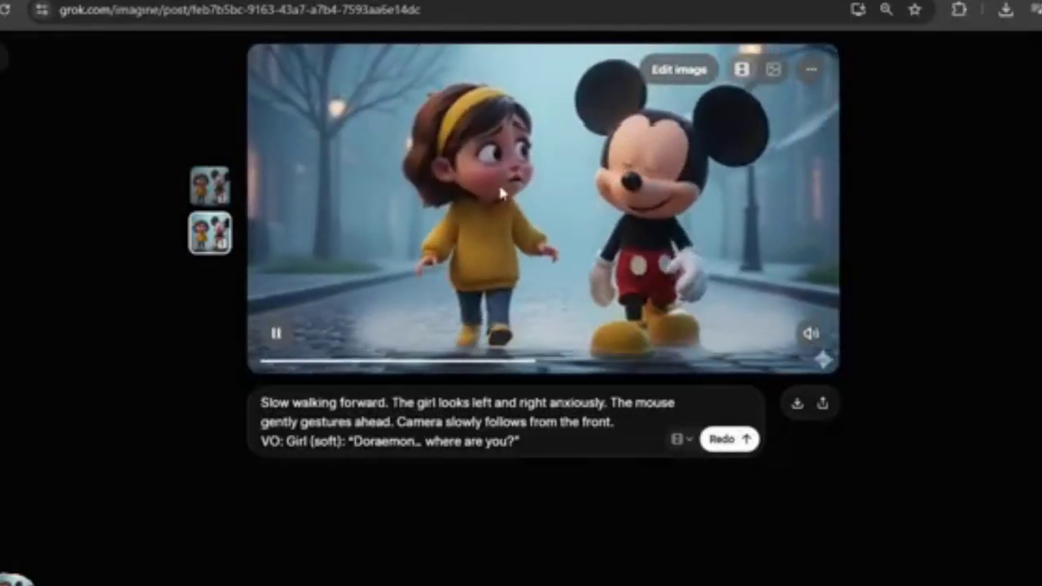
pyautogui.click(725, 439)
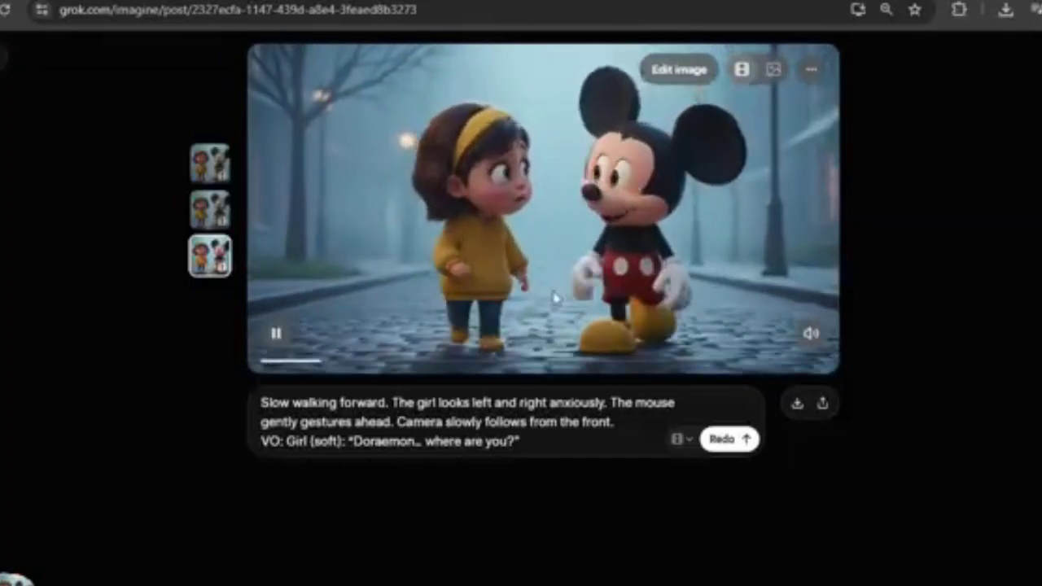
# Step: Upscale the newest Scene 1 video and download it
pyautogui.click(812, 72)
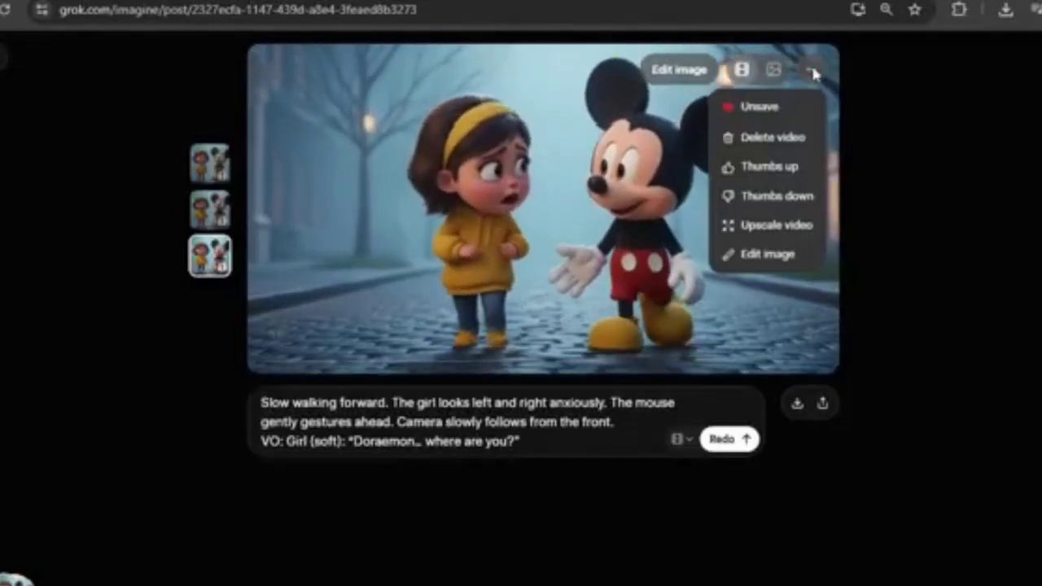
pyautogui.click(776, 227)
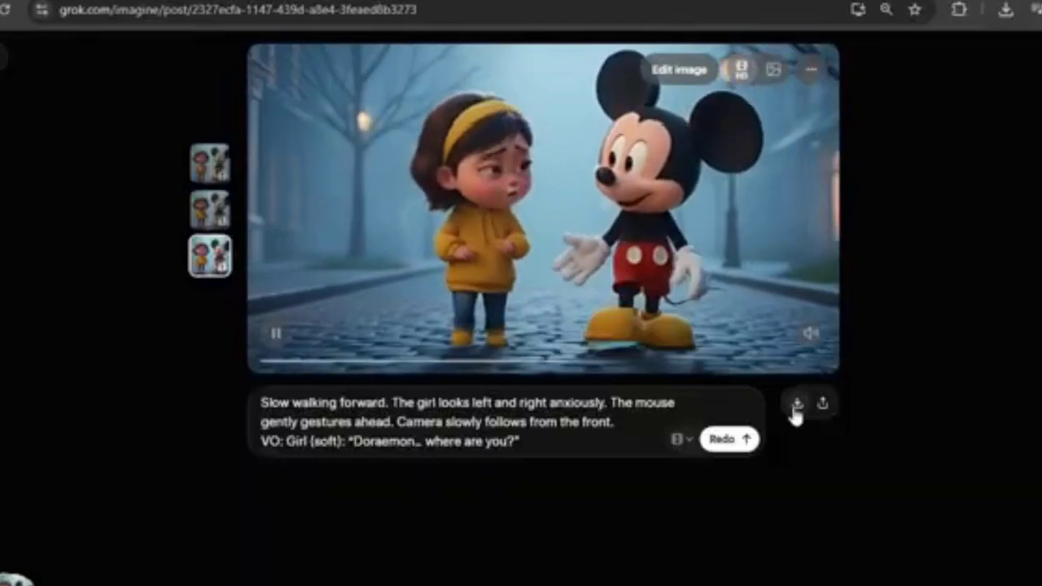
pyautogui.click(797, 405)
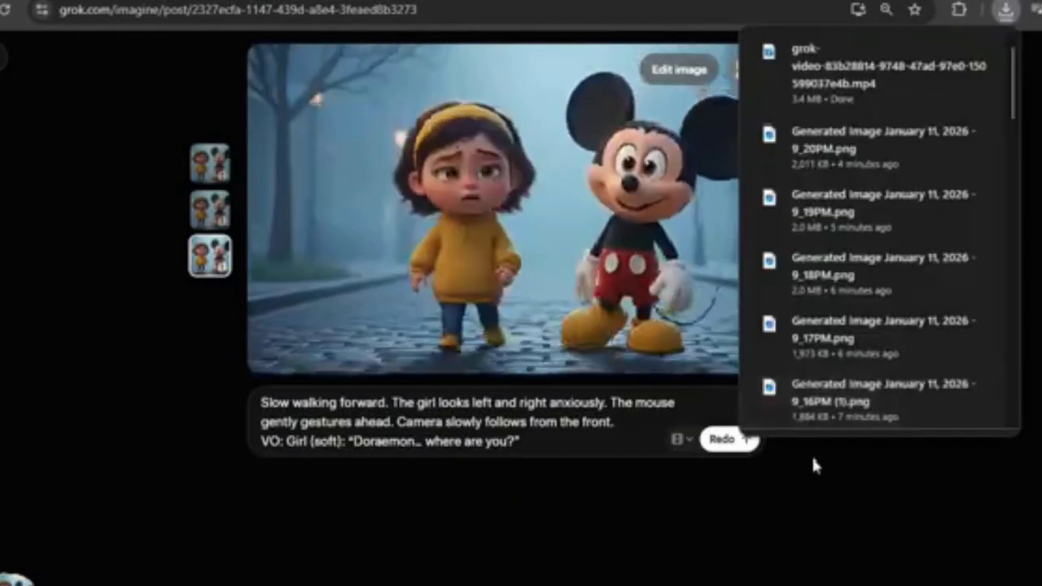
pyautogui.click(814, 466)
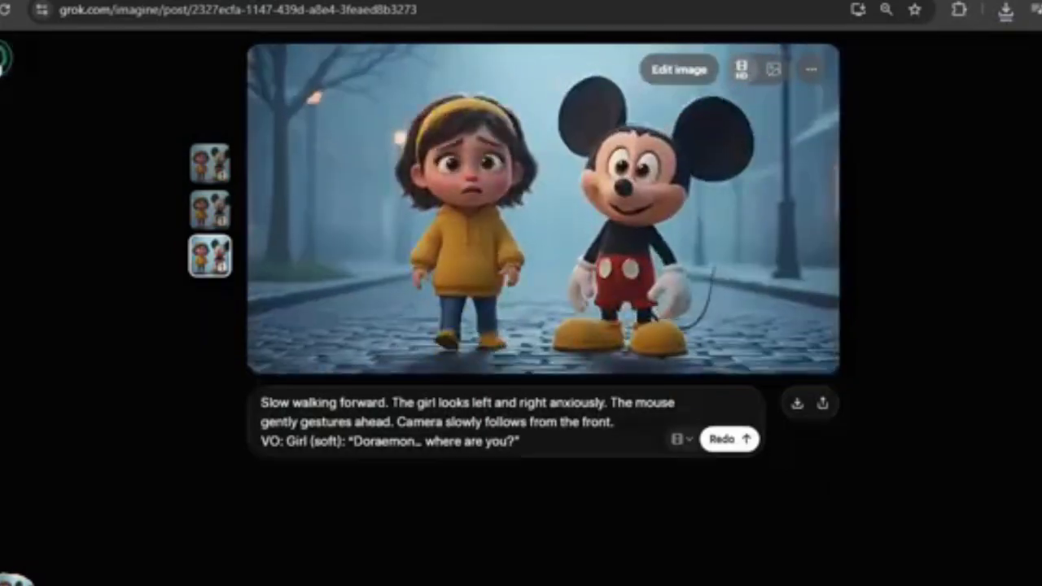
# Step: Return to the Imagine gallery and upload the Scene 2 image "Generated Image January 11, 2026 - 9_12PM.png" from Downloads
pyautogui.click(2, 62)
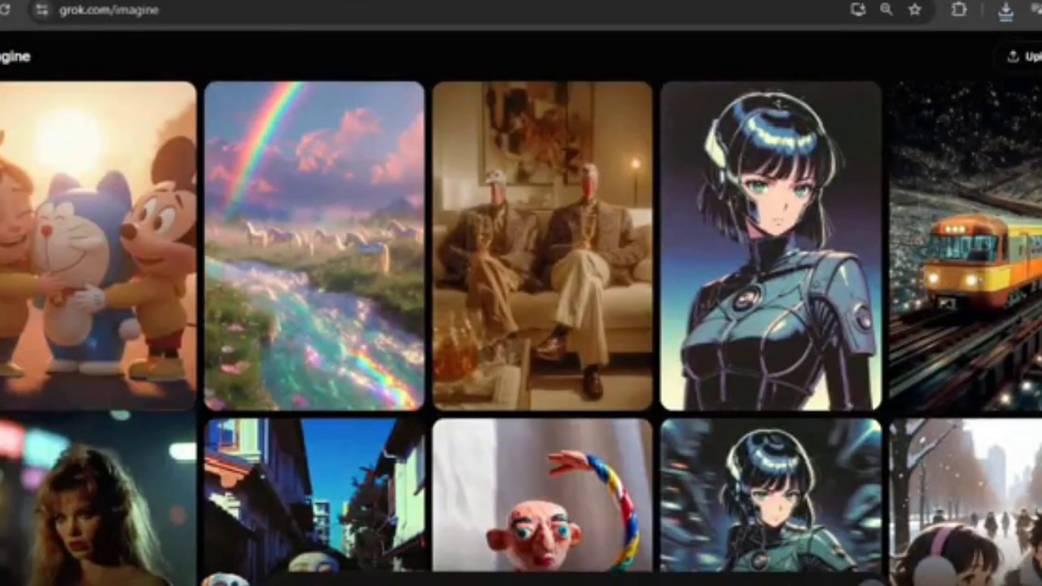
pyautogui.click(280, 583)
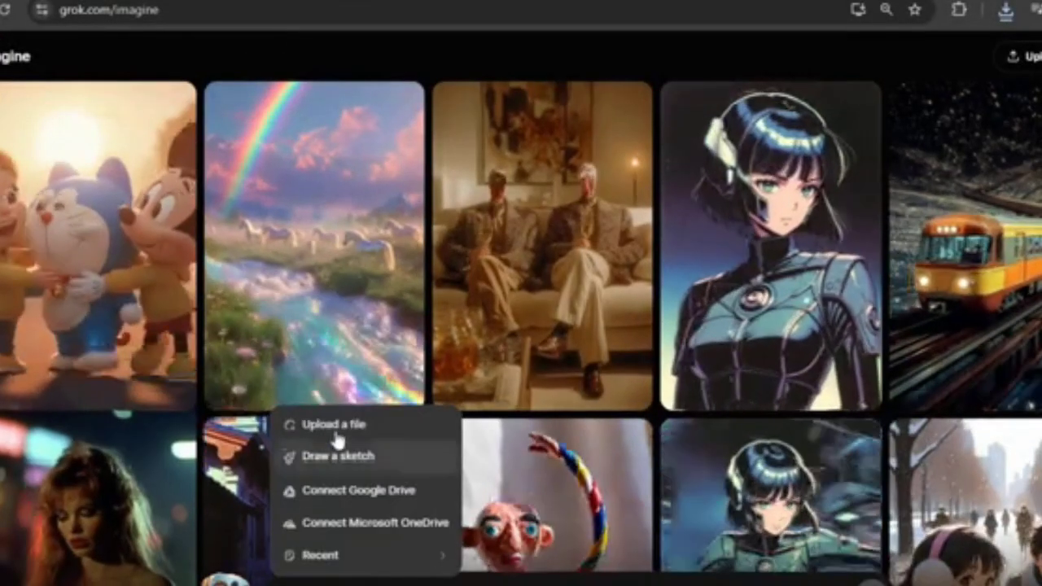
pyautogui.click(335, 425)
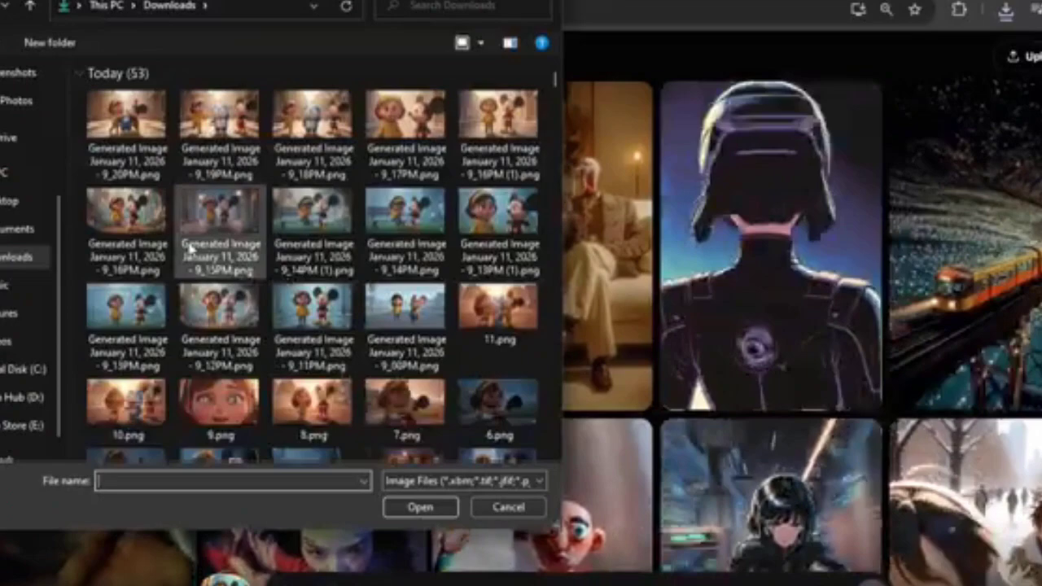
pyautogui.click(218, 313)
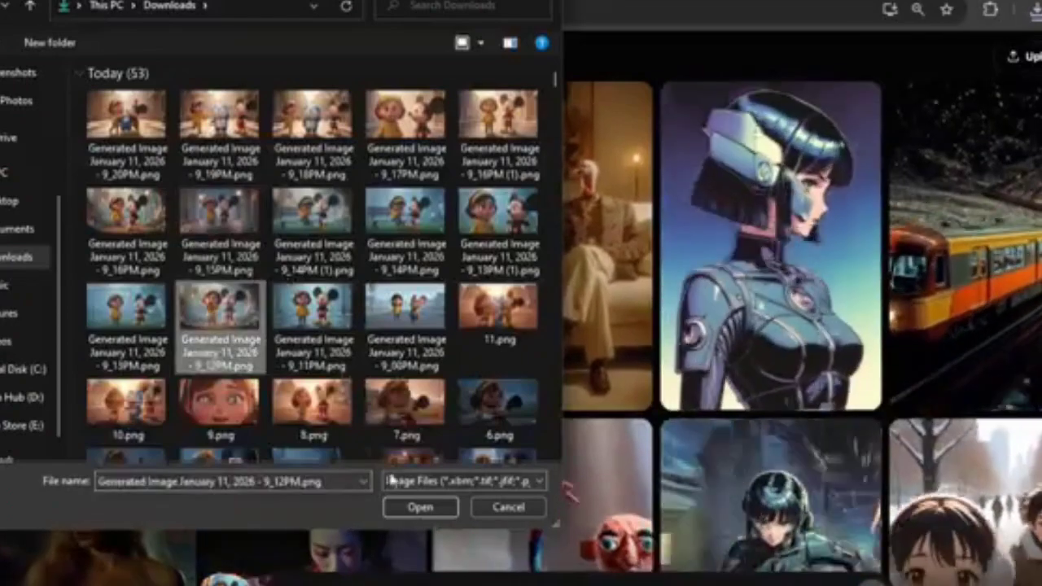
pyautogui.click(398, 500)
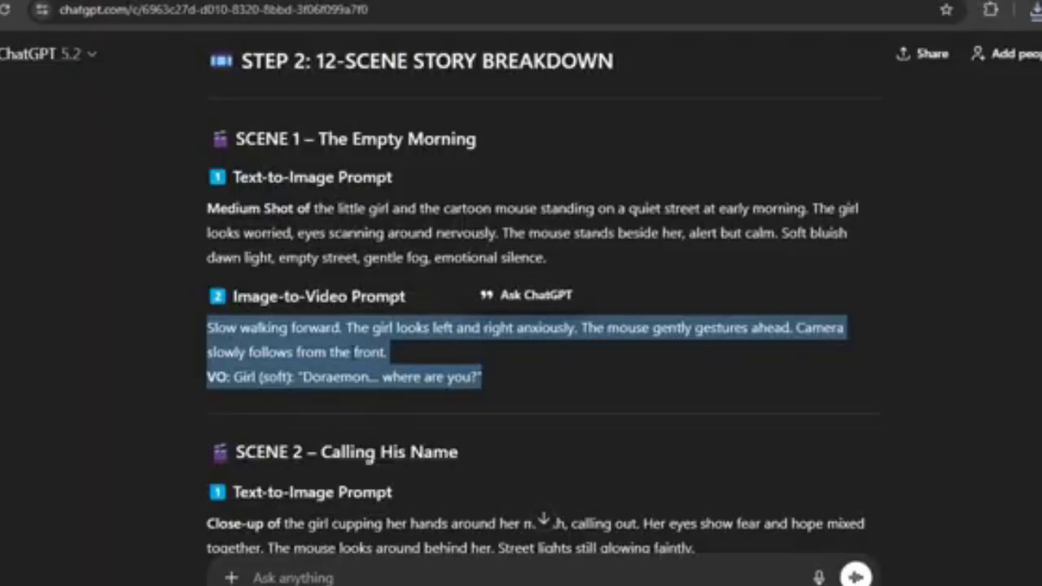
# Step: Generate the Scene 2 video in Grok from ChatGPT's "Girl calls louder, voice trembling" image-to-video prompt with its VO line, and redo it once
pyautogui.scroll(-3, 277, 353)
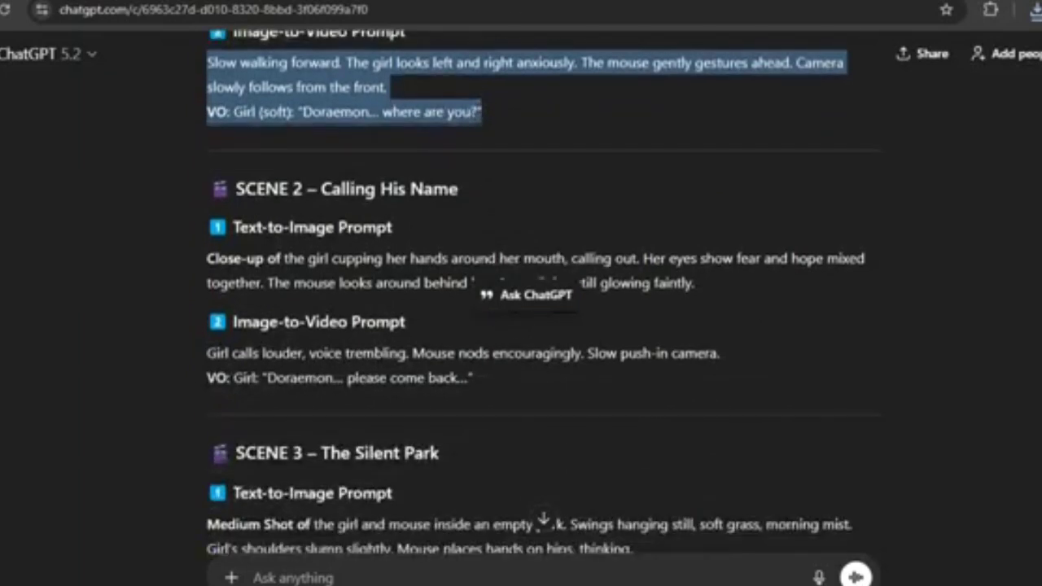
pyautogui.click(277, 352)
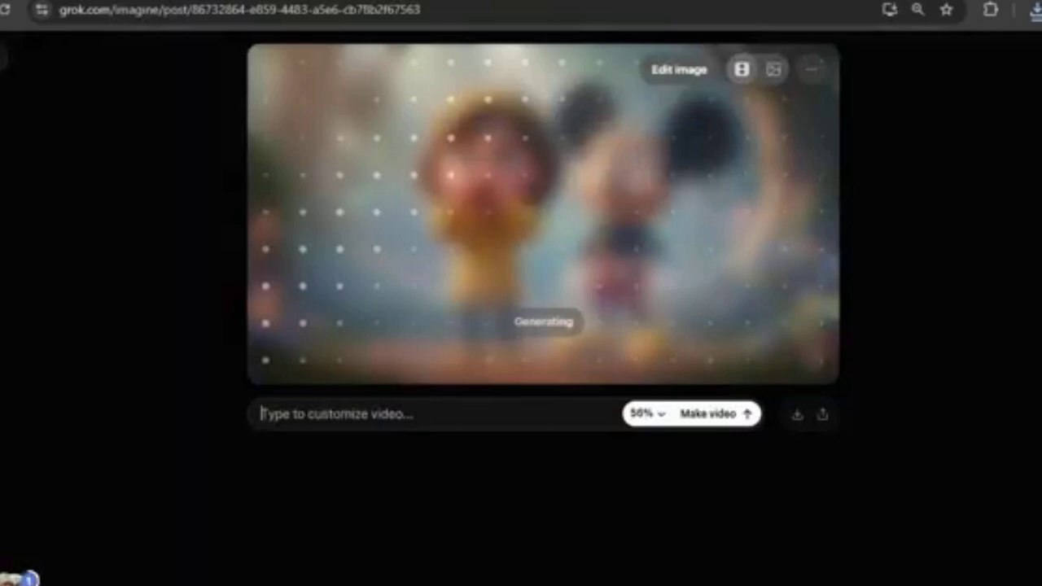
pyautogui.write('Girl calls louder, voice trembling. Mouse nods encouragingly. Slow push-in camera. VO: Girl: "Doraemon... please come back..."')
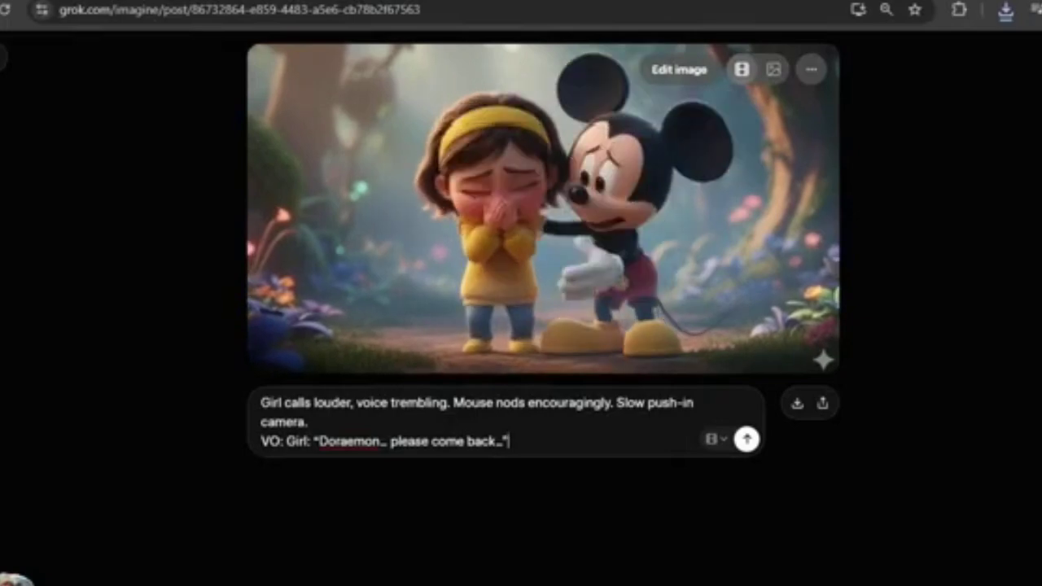
pyautogui.click(747, 439)
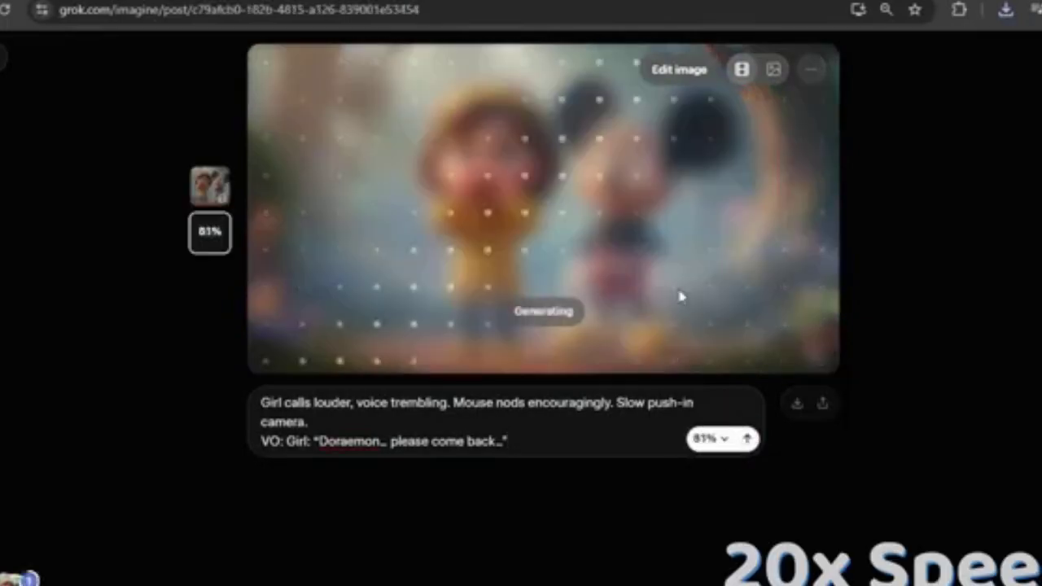
pyautogui.click(718, 444)
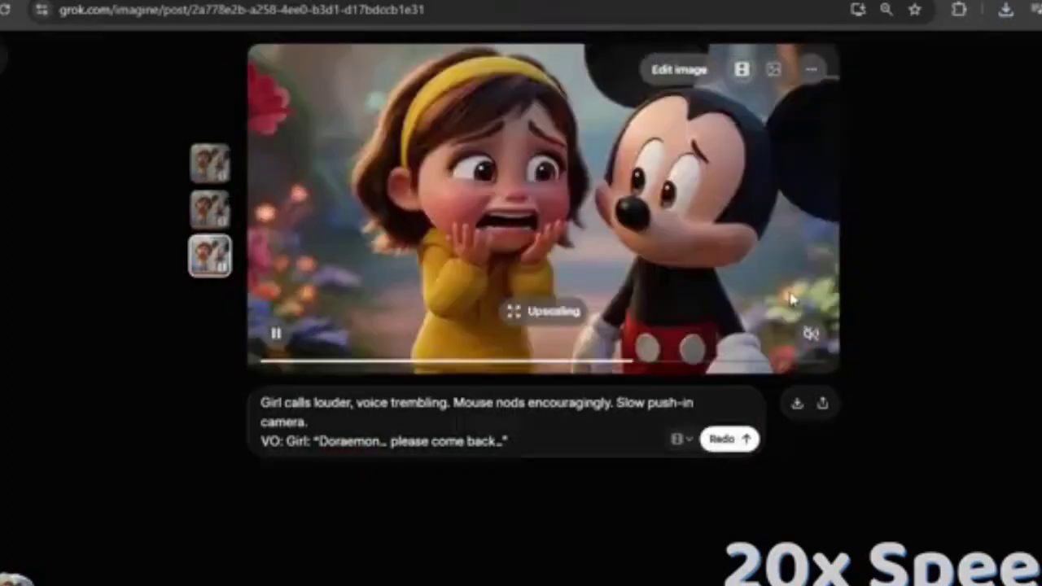
# Step: Copy Scene 3's image-to-video prompt, including its VO line, from the ChatGPT conversation
pyautogui.click(325, 1)
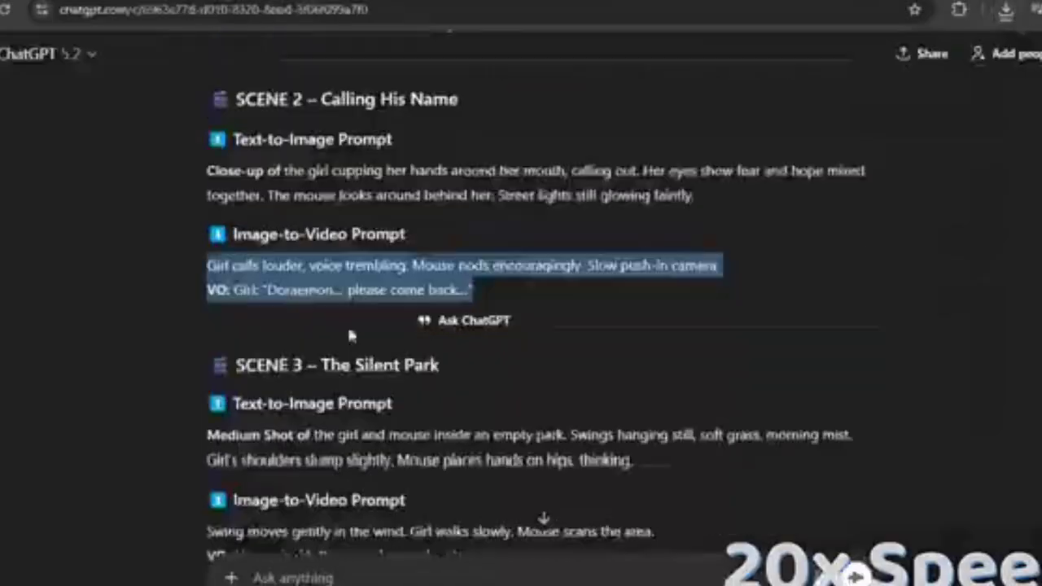
pyautogui.scroll(-1, 351, 335)
pyautogui.moveTo(206, 450); pyautogui.dragTo(468, 475)
pyautogui.hotkey('ctrl', 'c')
# Step: Generate the Scene 3 video in Grok from its uploaded image and the copied "Swing moves gently in the wind" prompt, redo it, and download it
pyautogui.click(179, 1)
pyautogui.click(3, 57)
pyautogui.doubleClick(303, 303)
pyautogui.hotkey('ctrl', 'v')
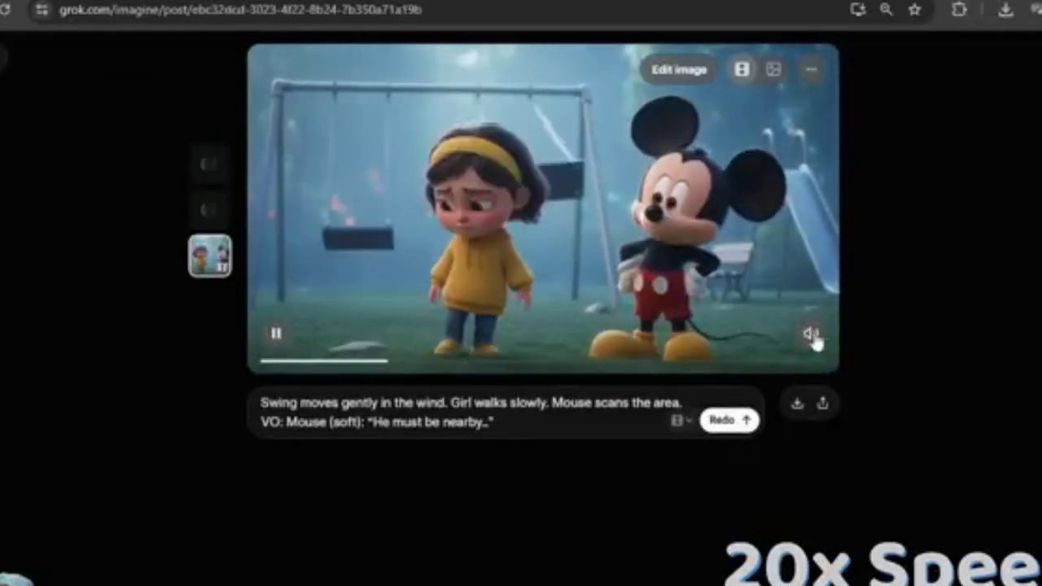
pyautogui.click(730, 420)
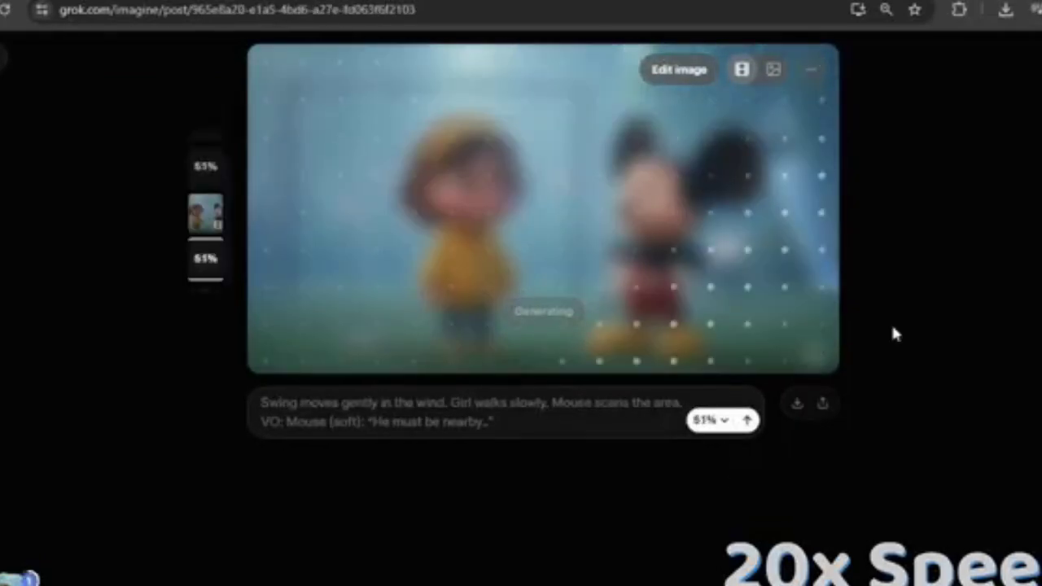
pyautogui.click(797, 403)
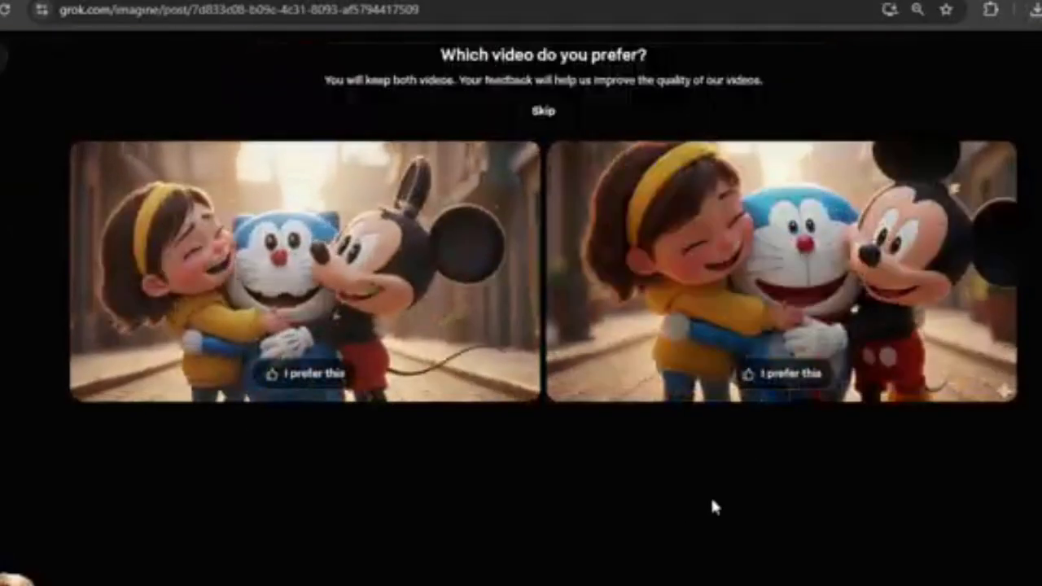
# Step: Upscale the group-hug video made from the "Camera slowly pulls in as they laugh softly together" prompt and download it
pyautogui.click(692, 263)
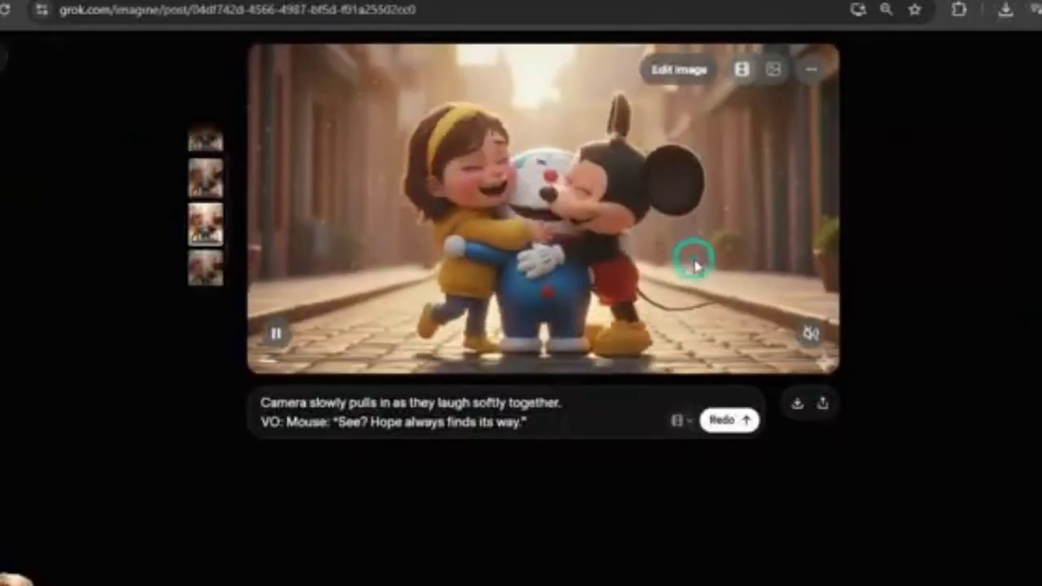
pyautogui.click(808, 68)
pyautogui.click(759, 229)
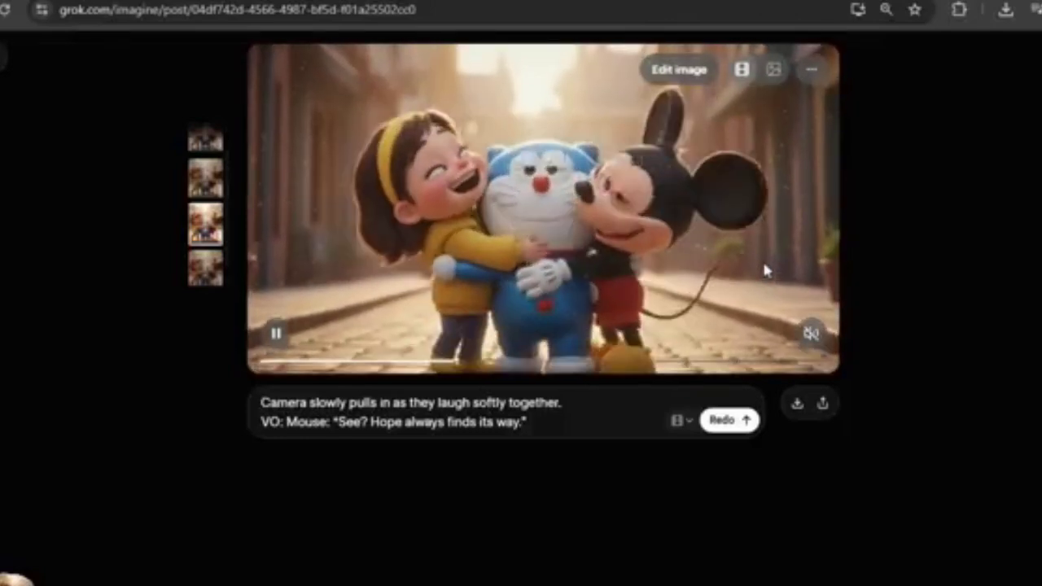
pyautogui.click(795, 405)
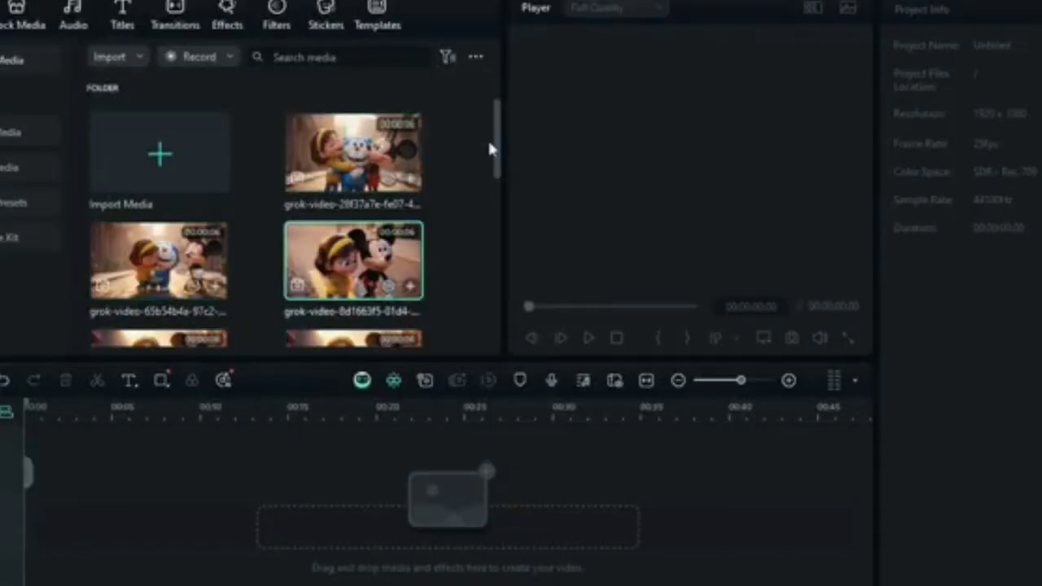
# Step: In Filmora, place the Scene 1 street clip at the timeline's start and the Scene 2 calling clip directly after it
pyautogui.moveTo(490, 151); pyautogui.dragTo(488, 297)
pyautogui.doubleClick(334, 287)
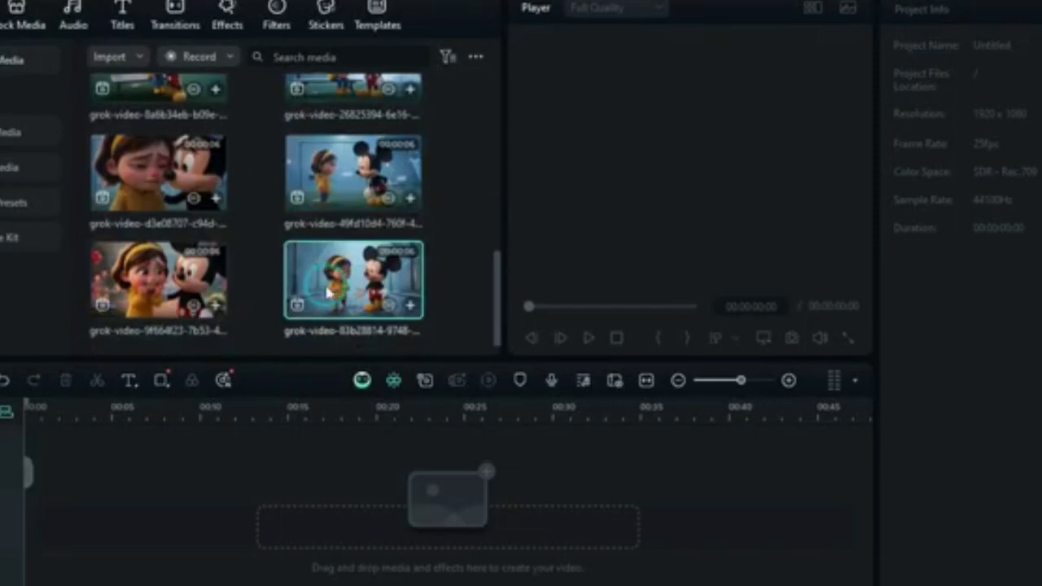
pyautogui.moveTo(334, 286); pyautogui.dragTo(151, 512)
pyautogui.click(150, 285)
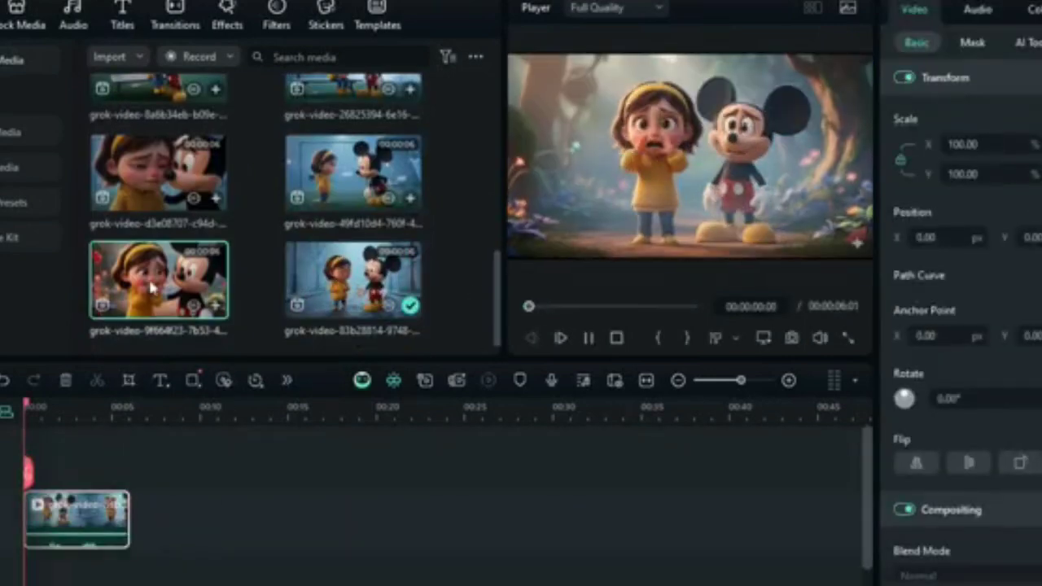
pyautogui.moveTo(150, 285); pyautogui.dragTo(179, 514)
# Step: Append the Scene 3 swing-park clip and the close-up clip of the sad girl with the mouse to the timeline
pyautogui.click(342, 180)
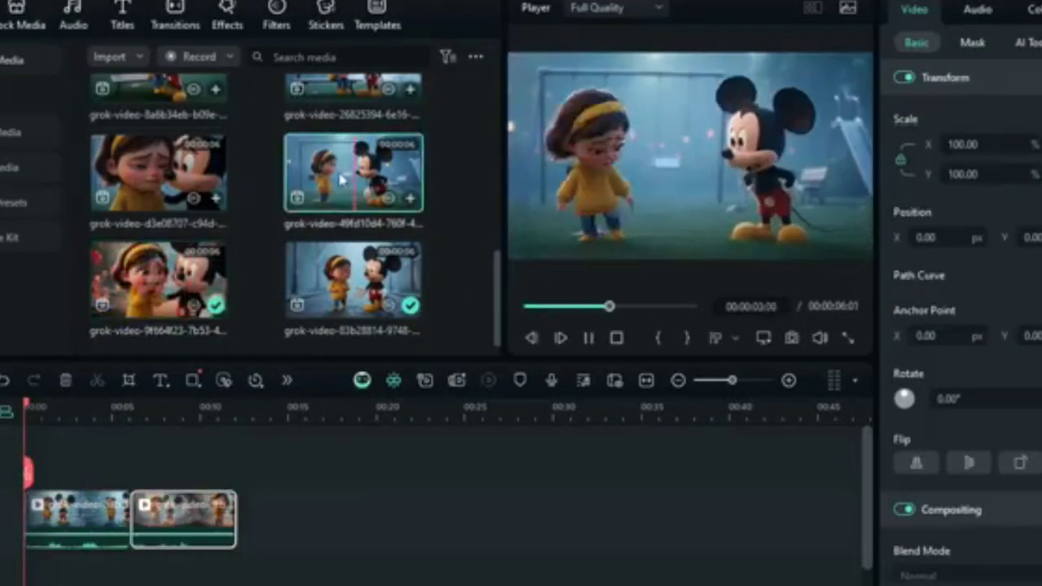
pyautogui.moveTo(342, 181); pyautogui.dragTo(289, 514)
pyautogui.moveTo(158, 174); pyautogui.dragTo(397, 512)
pyautogui.scroll(2, 326, 244)
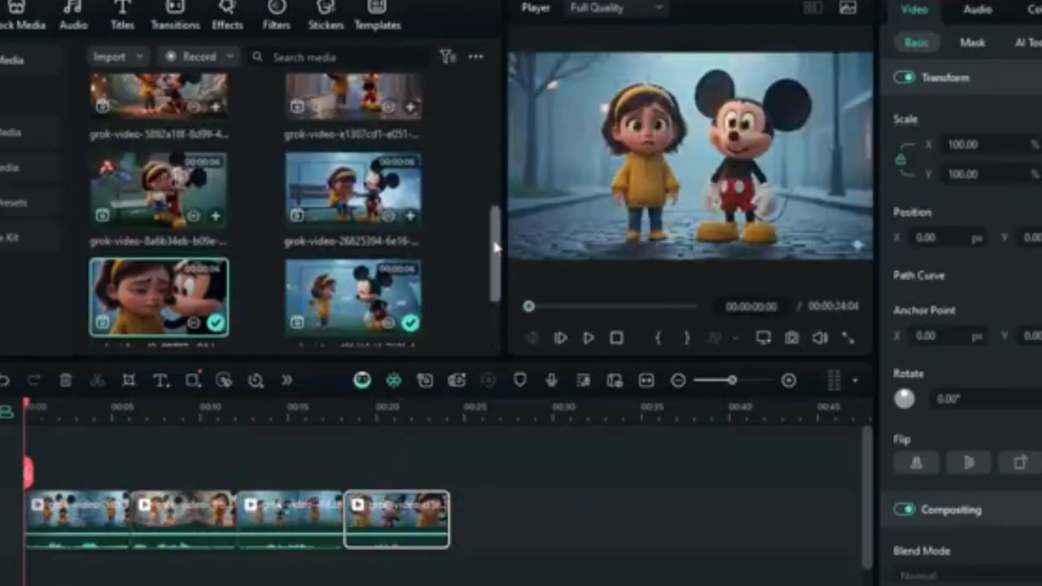